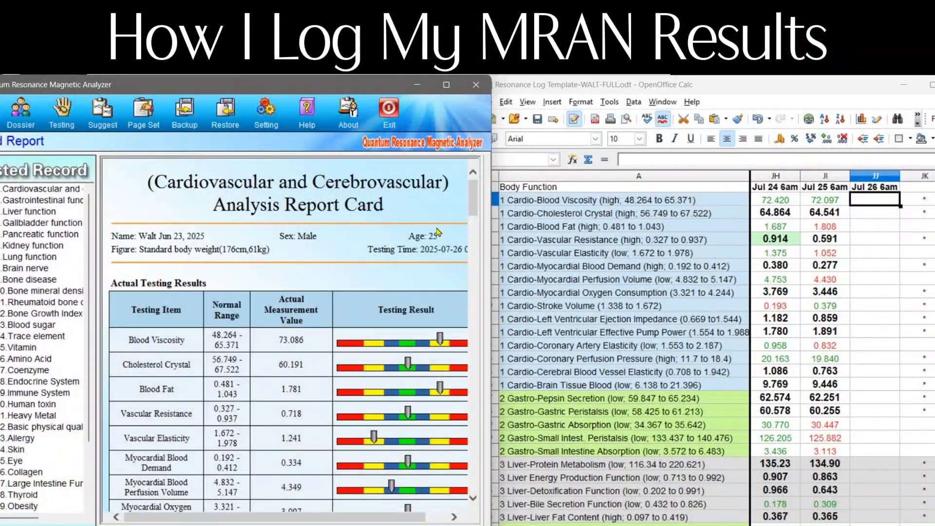
# Open the Cardiovascular and Cerebrovascular report card at its table of actual testing results.
pyautogui.scroll(-1, 180, 204)
pyautogui.scroll(1, 180, 204)
pyautogui.click(42, 190)
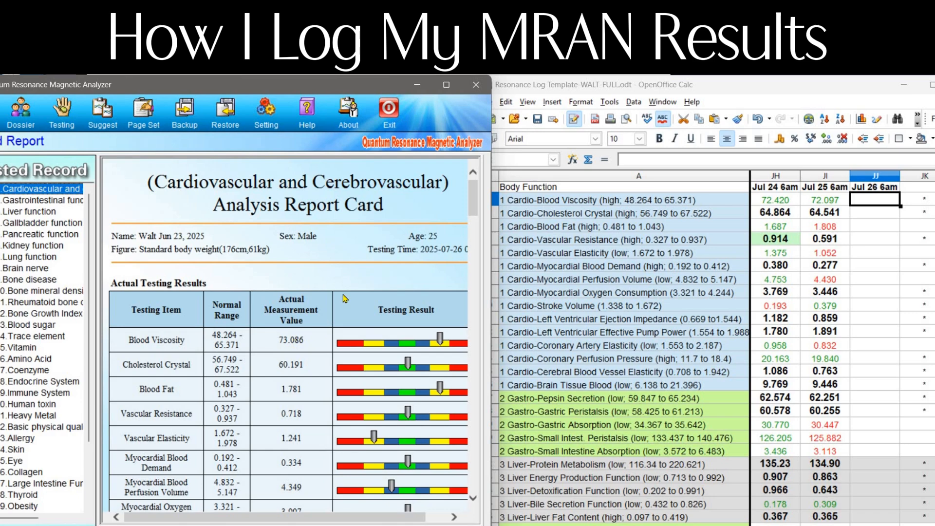
pyautogui.scroll(-3, 344, 298)
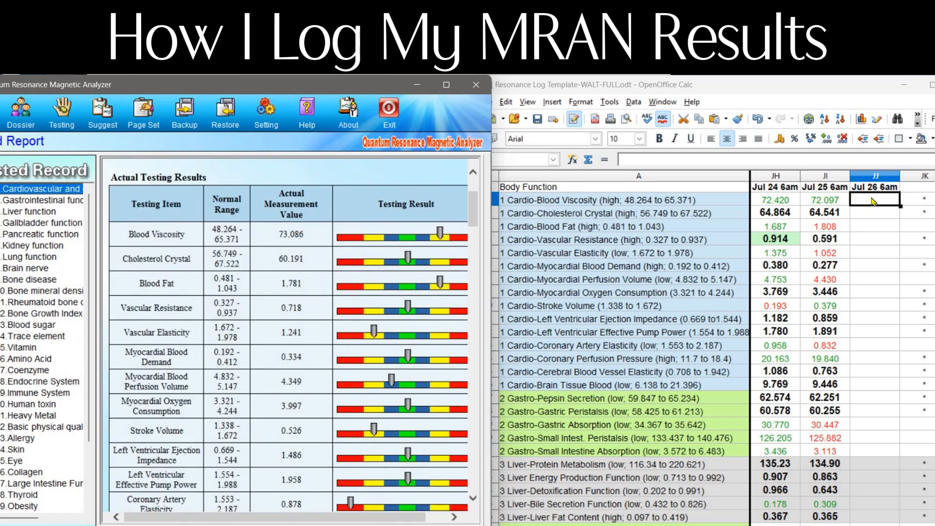
# Enter 73.086 for Cardio-Blood Viscosity in the Jul 26 6am column of the log spreadsheet.
pyautogui.click(872, 201)
pyautogui.write('73.0')
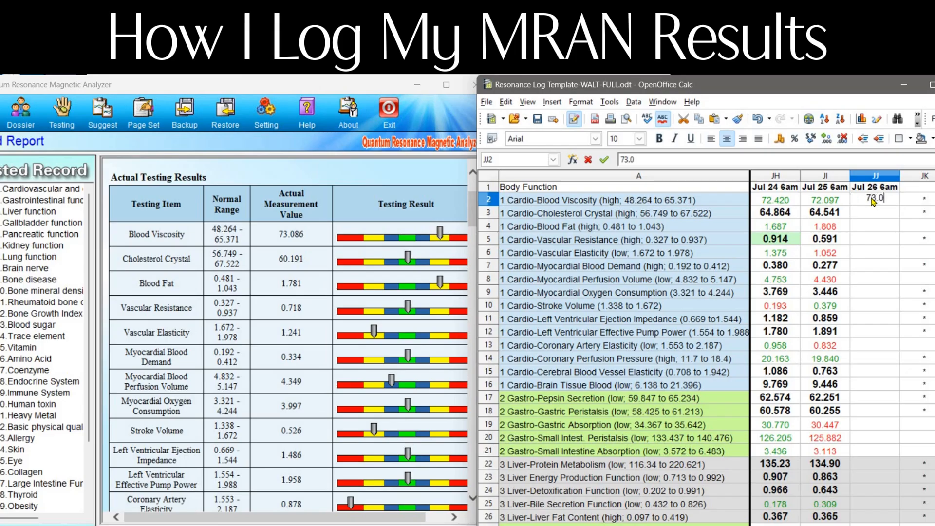
pyautogui.write('86')
pyautogui.click(894, 213)
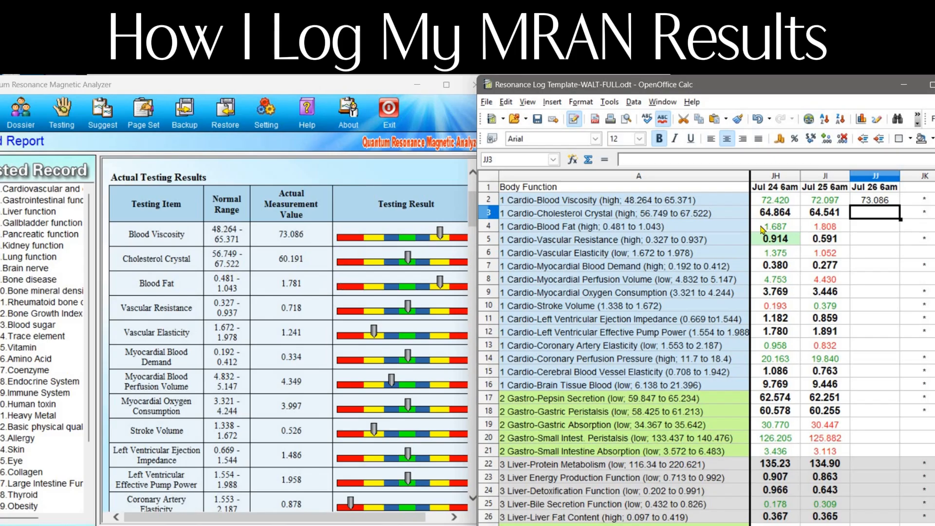
# Color the Jul 26 6am Blood Viscosity value red.
pyautogui.click(887, 202)
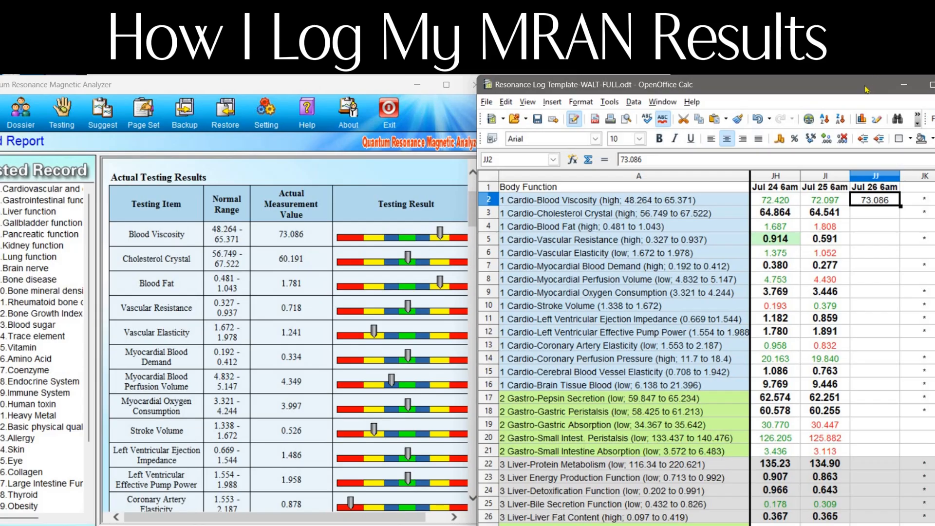
pyautogui.moveTo(866, 90); pyautogui.dragTo(857, 89)
pyautogui.click(930, 138)
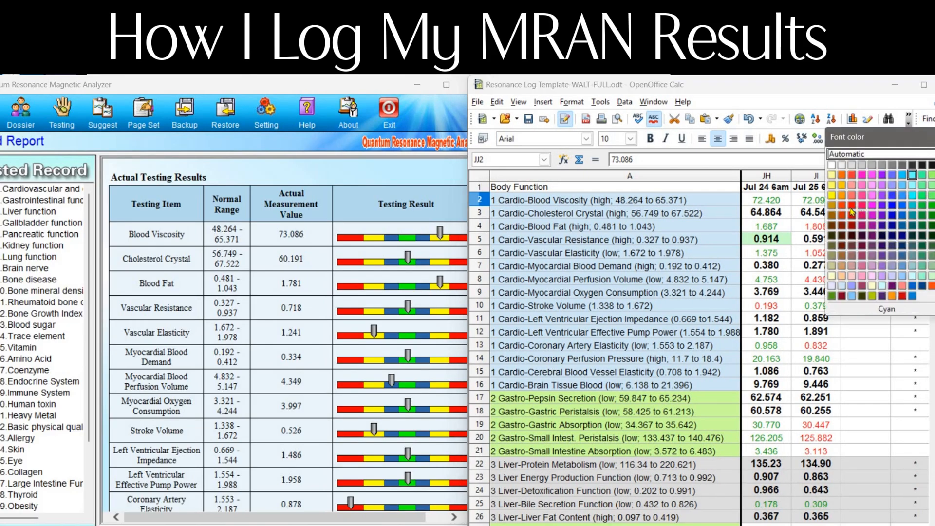
pyautogui.click(852, 210)
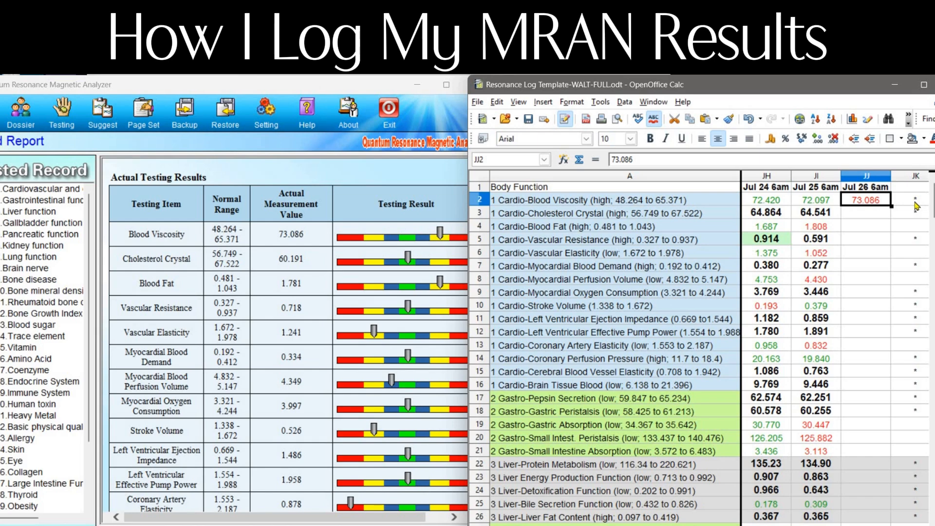
# Delete the asterisk beside the Jul 26 6am Blood Viscosity value in column JK.
pyautogui.click(916, 206)
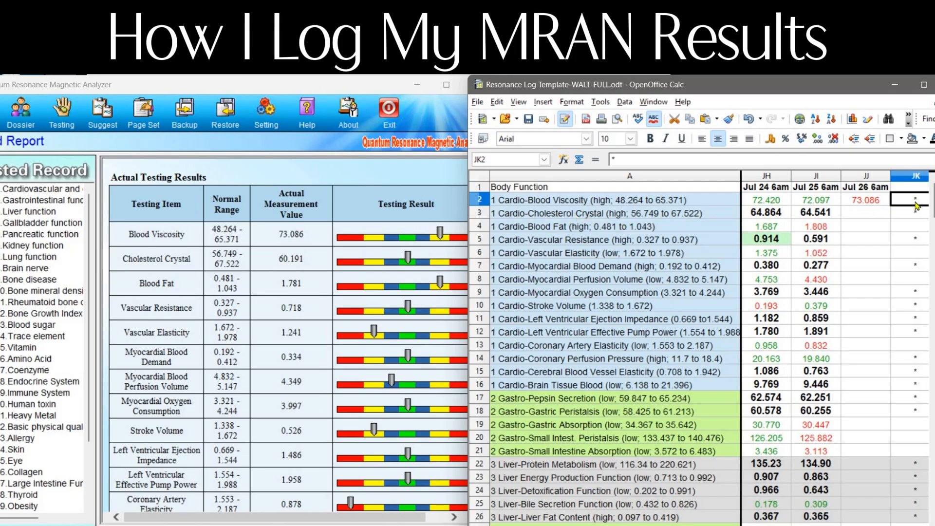
pyautogui.press('BackSpace')
pyautogui.click(909, 227)
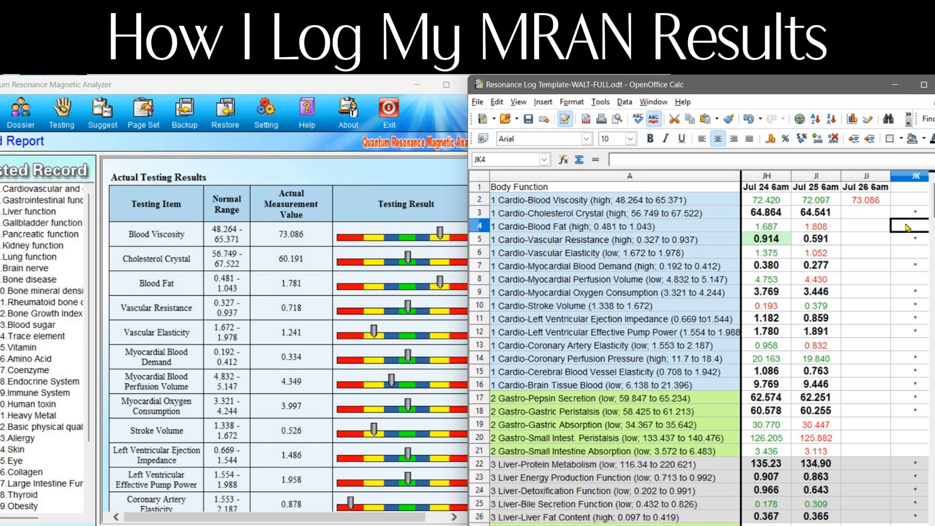
# Enter 60.191 for Cardio-Cholesterol Crystal in the Jul 26 6am column.
pyautogui.click(866, 216)
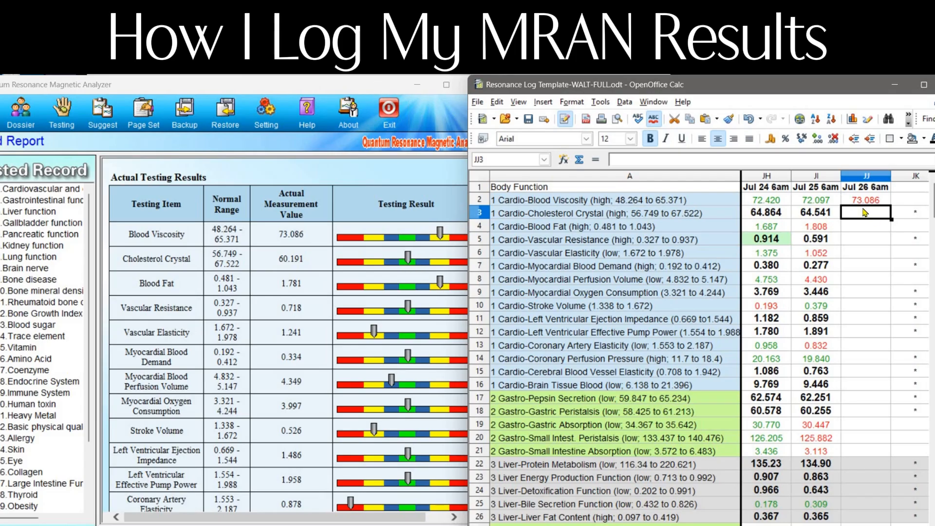
pyautogui.write('60.')
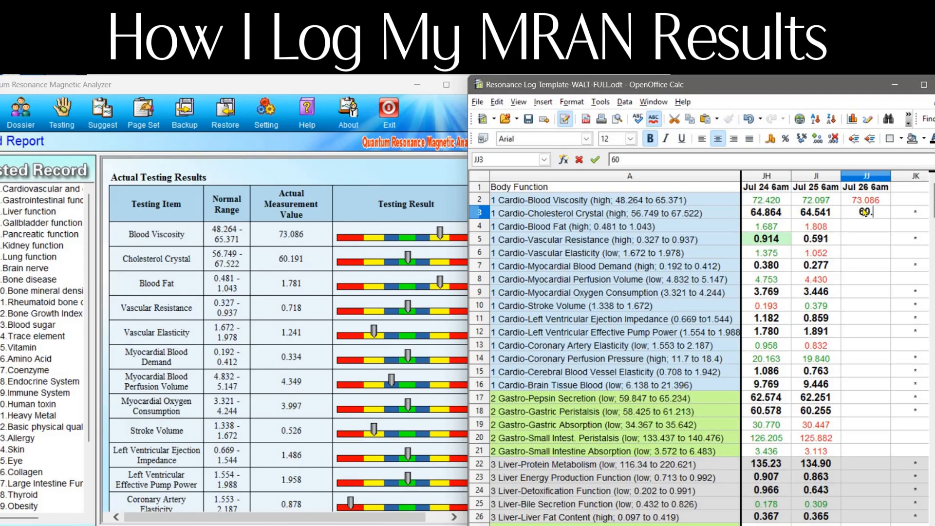
pyautogui.write('191')
pyautogui.press('Return')
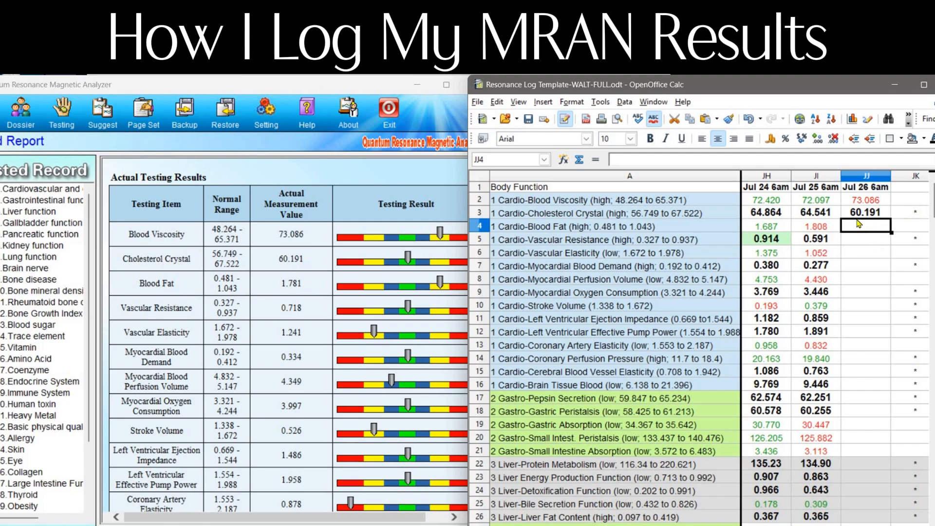
# Enter 1.781 for Cardio-Blood Fat in the Jul 26 6am column and color it green (Green 4).
pyautogui.write('1.781')
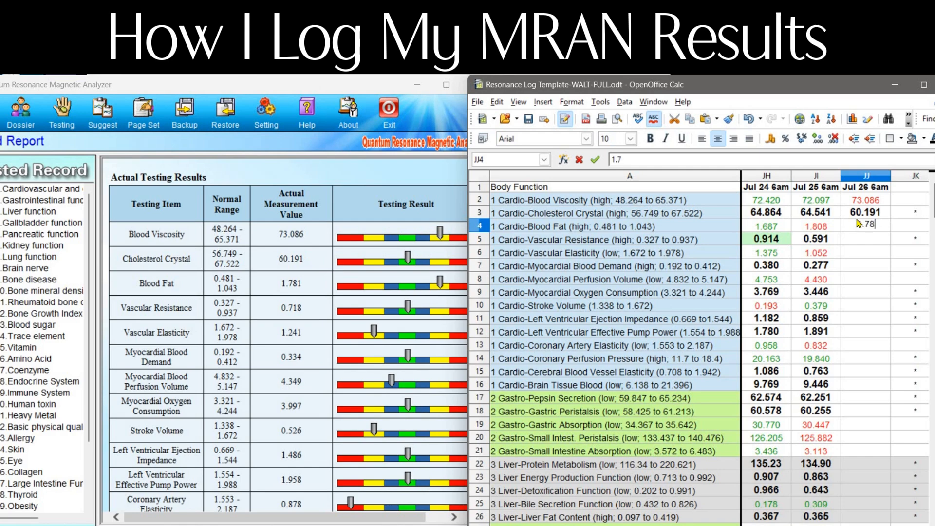
pyautogui.press('Return')
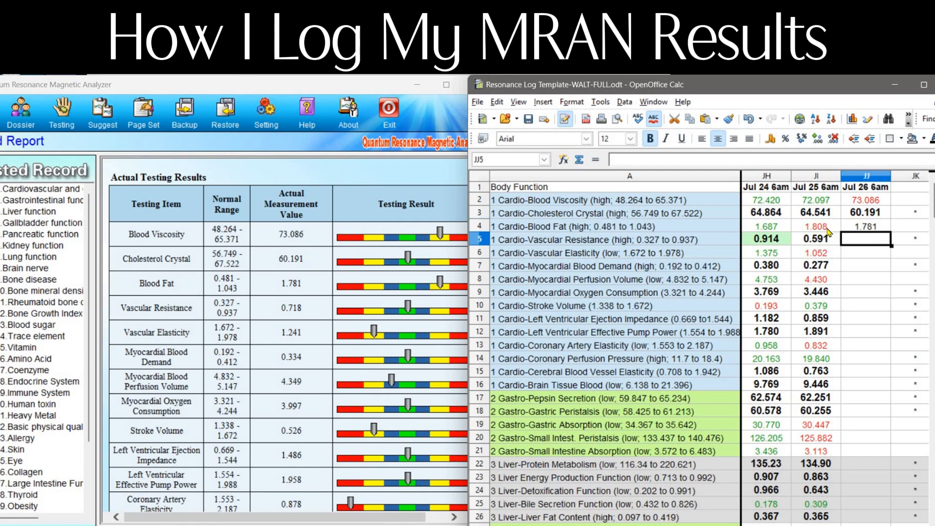
pyautogui.click(875, 227)
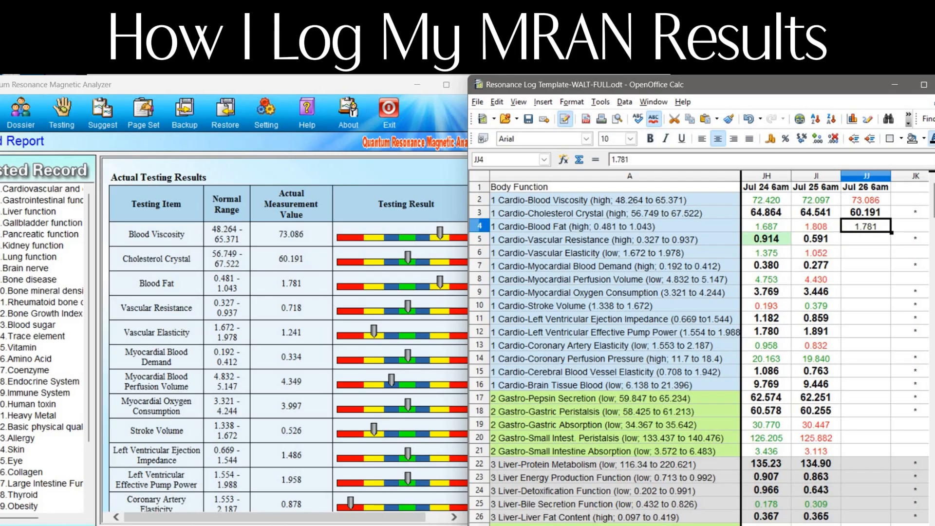
pyautogui.click(932, 139)
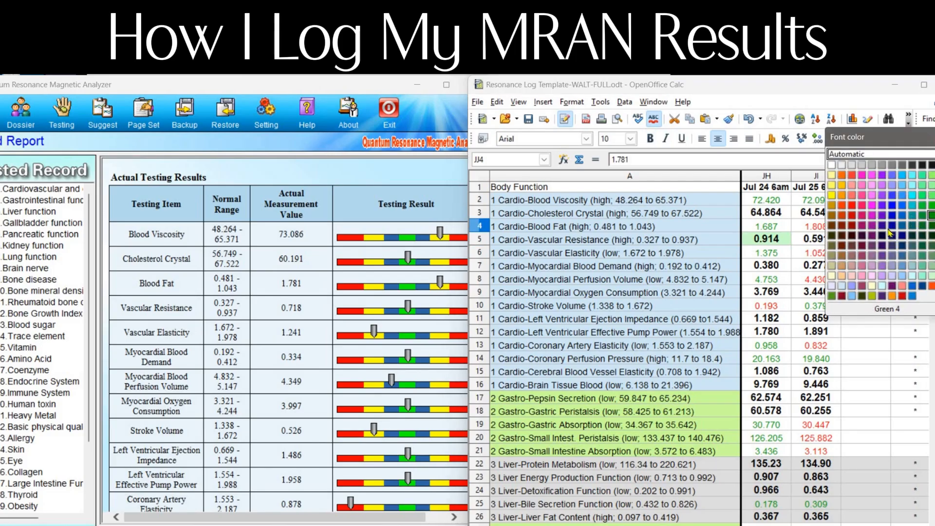
pyautogui.click(908, 230)
pyautogui.click(910, 227)
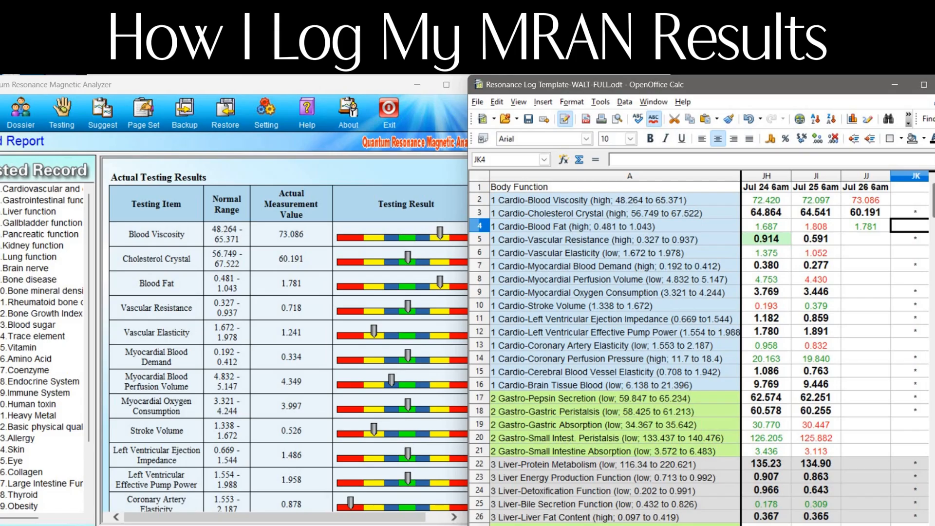
pyautogui.click(917, 213)
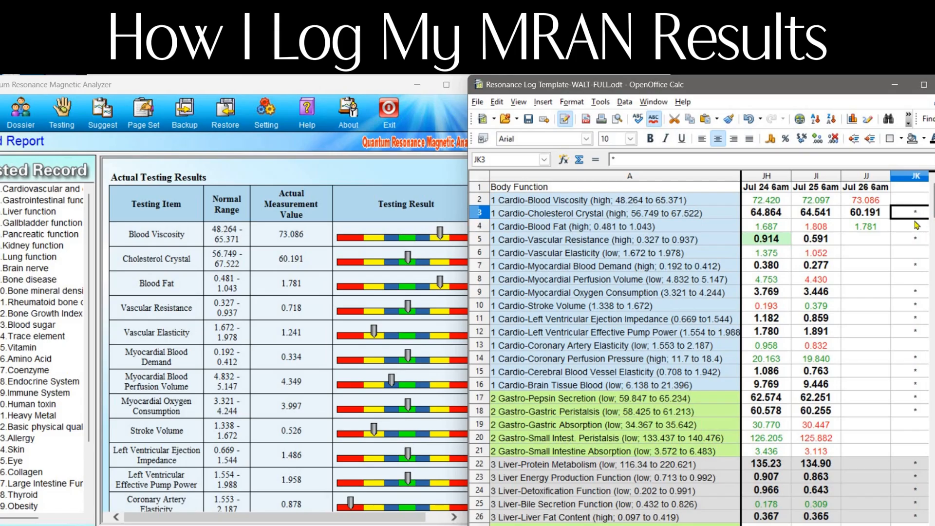
pyautogui.click(917, 226)
# Enter .718 for Cardio-Vascular Resistance in the Jul 26 6am column.
pyautogui.click(869, 240)
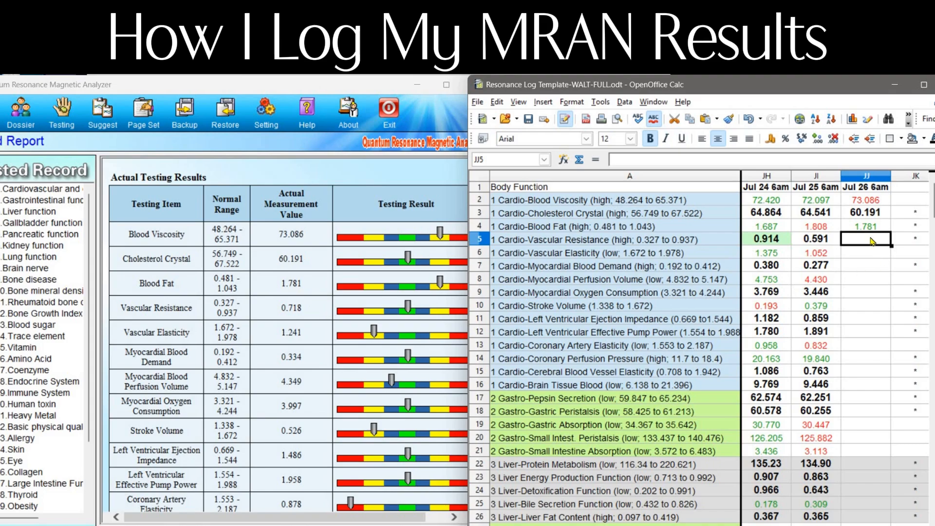
pyautogui.write('.718')
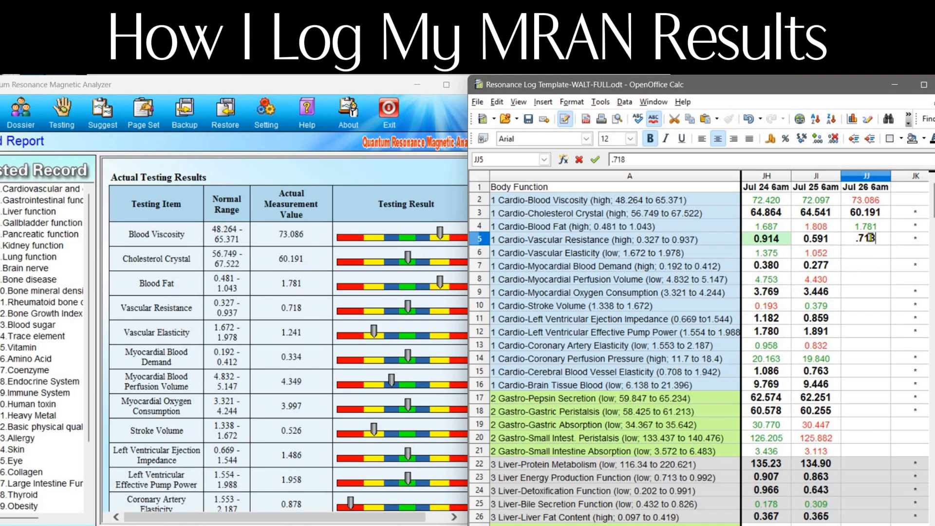
pyautogui.press('Return')
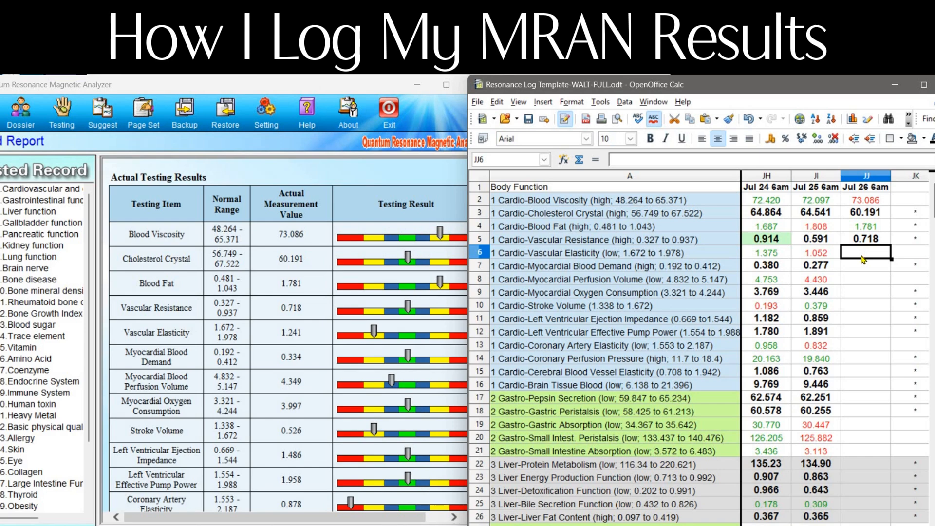
# Enter 1.241 for Cardio-Vascular Elasticity in the Jul 26 6am column and color it green (Green 4).
pyautogui.write('1.241')
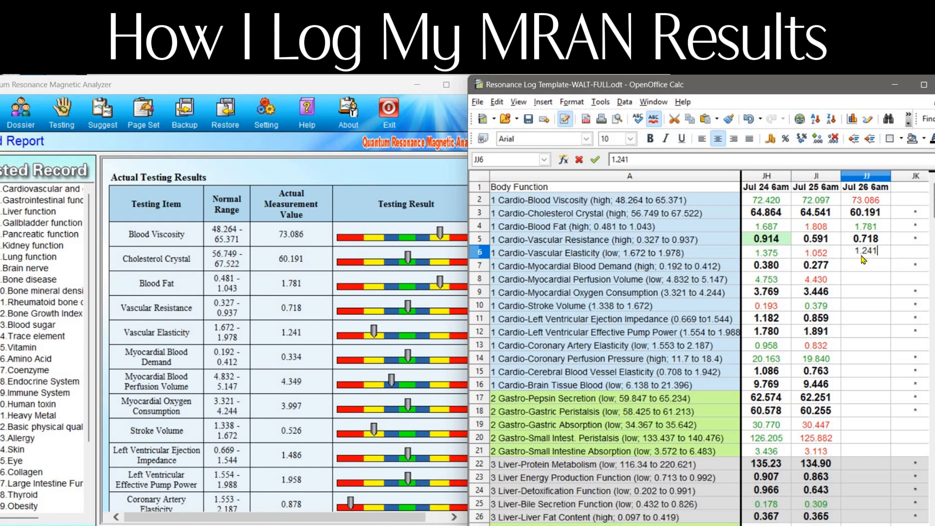
pyautogui.press('Return')
pyautogui.click(863, 254)
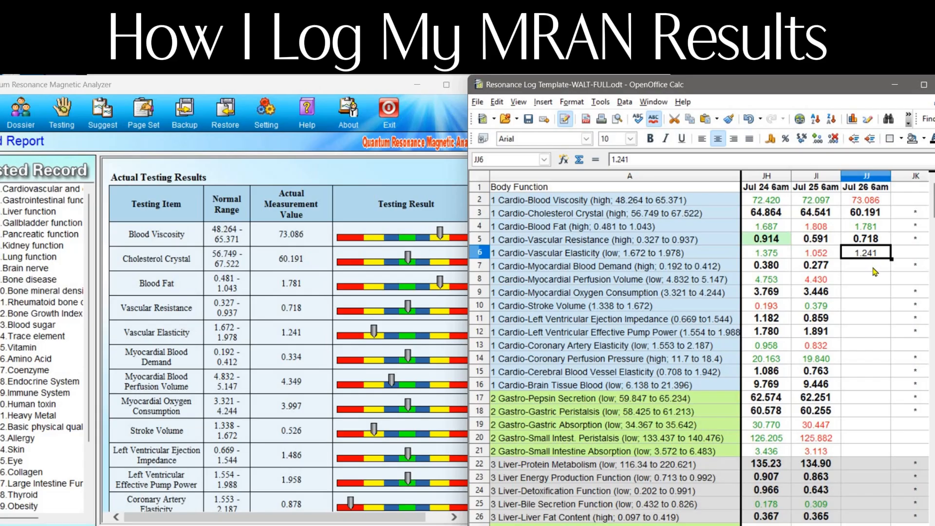
pyautogui.press('Down')
pyautogui.press('Up')
pyautogui.click(931, 139)
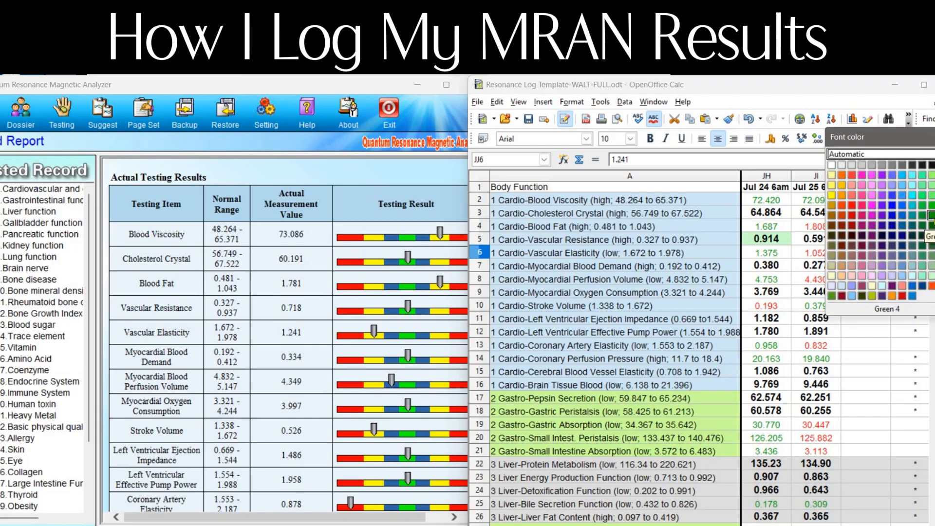
pyautogui.click(933, 218)
pyautogui.click(914, 253)
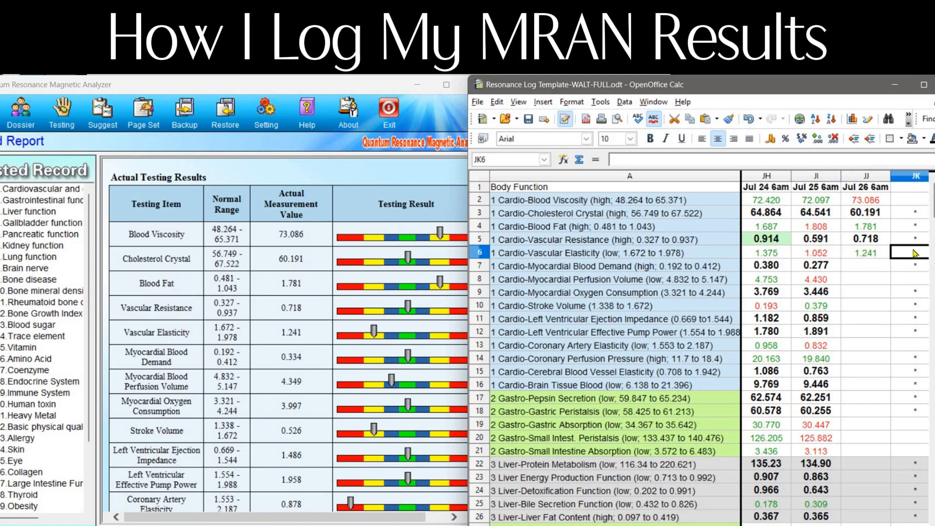
pyautogui.click(882, 277)
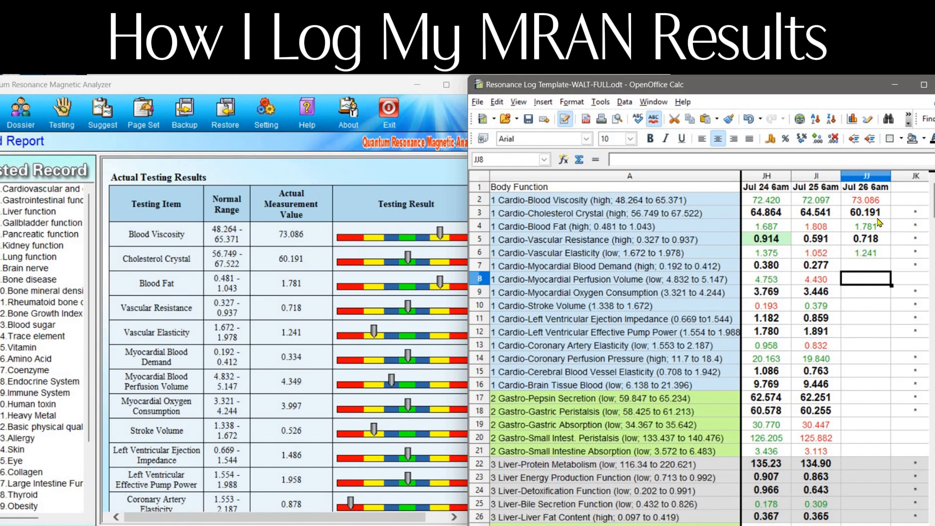
pyautogui.click(880, 259)
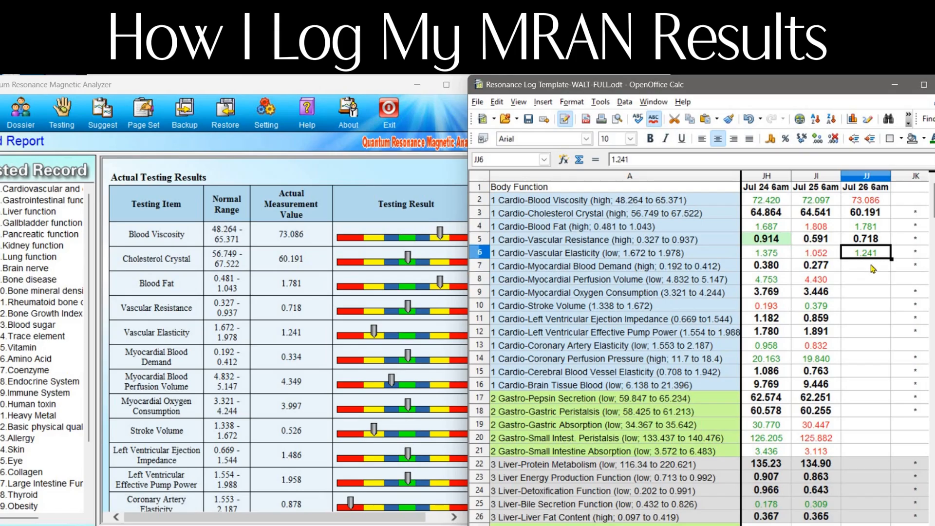
pyautogui.scroll(-4, 872, 268)
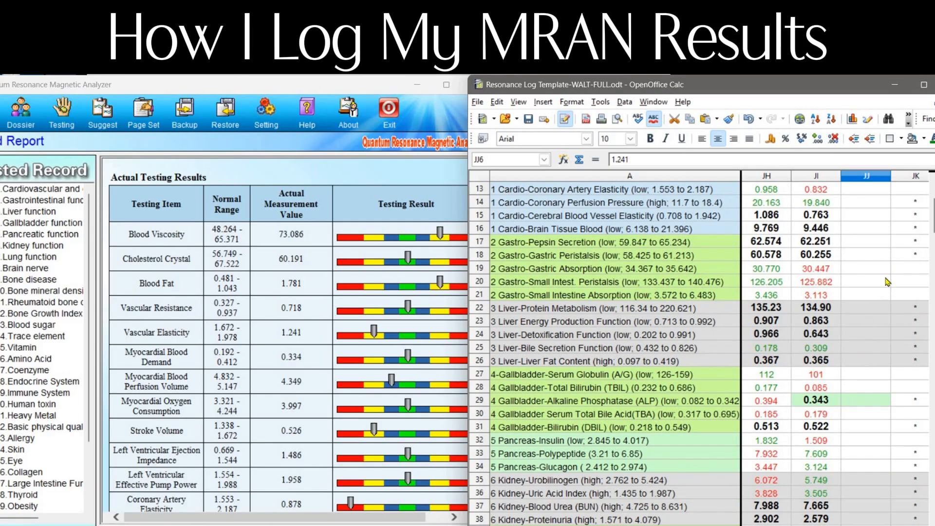
pyautogui.scroll(4, 886, 282)
# Enter 0.334 for Cardio-Myocardial Blood Demand in the Jul 26 6am column.
pyautogui.click(860, 267)
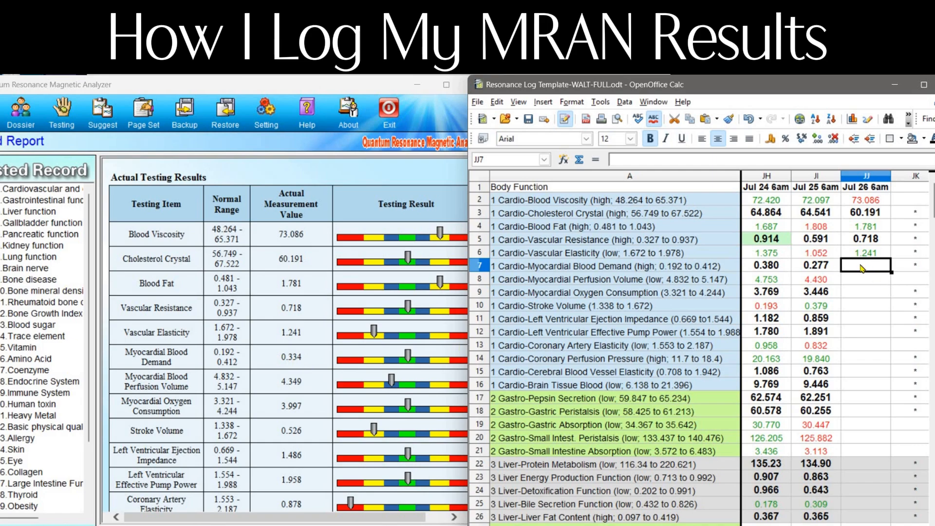
pyautogui.write('0.334')
pyautogui.press('Return')
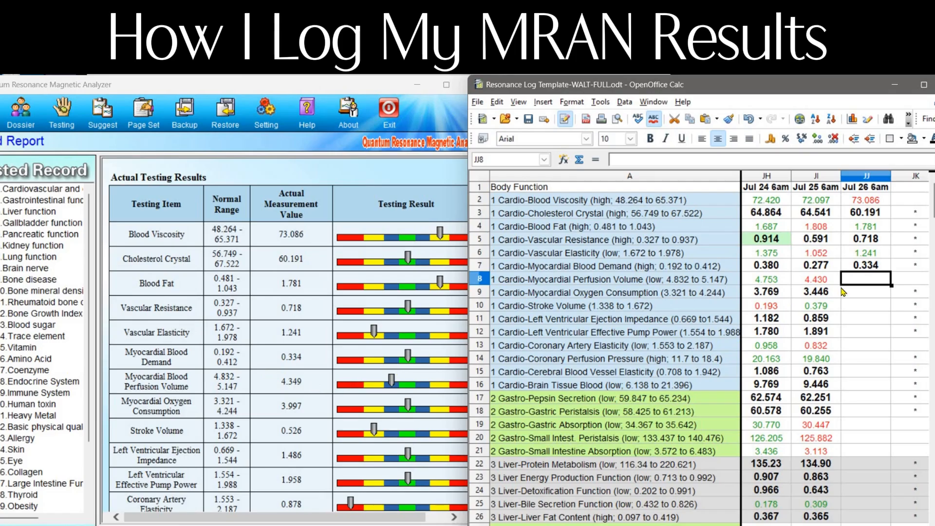
# Enter 4.349 for Cardio-Myocardial Perfusion Volume in the Jul 26 6am column and color it red (Red 3).
pyautogui.write('4.349')
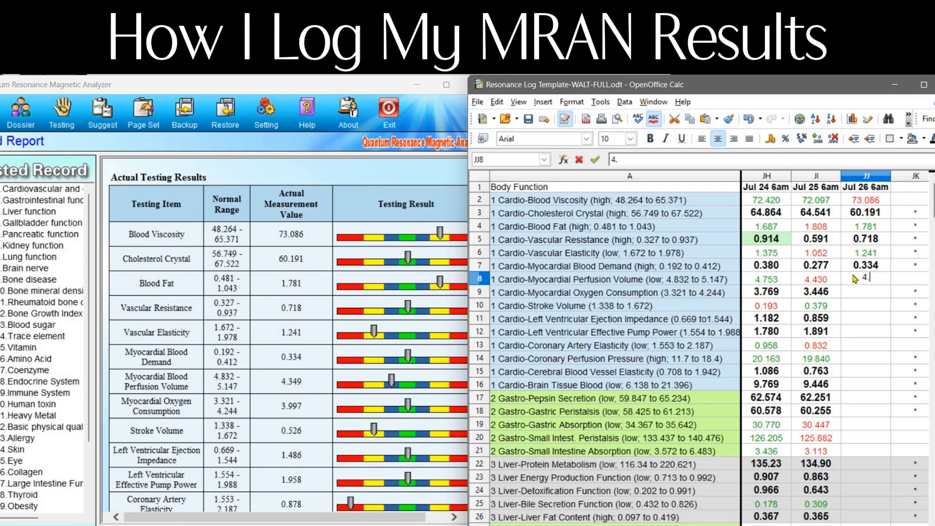
pyautogui.press('Return')
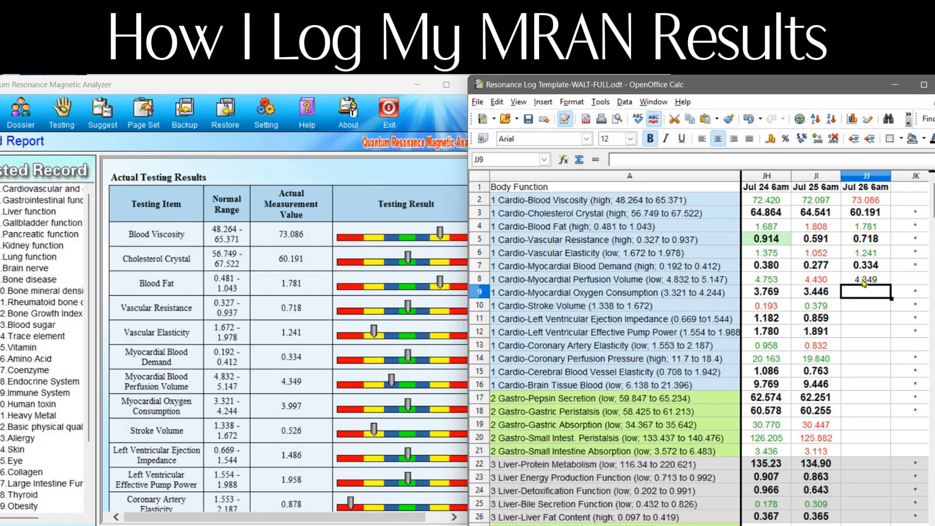
pyautogui.click(863, 282)
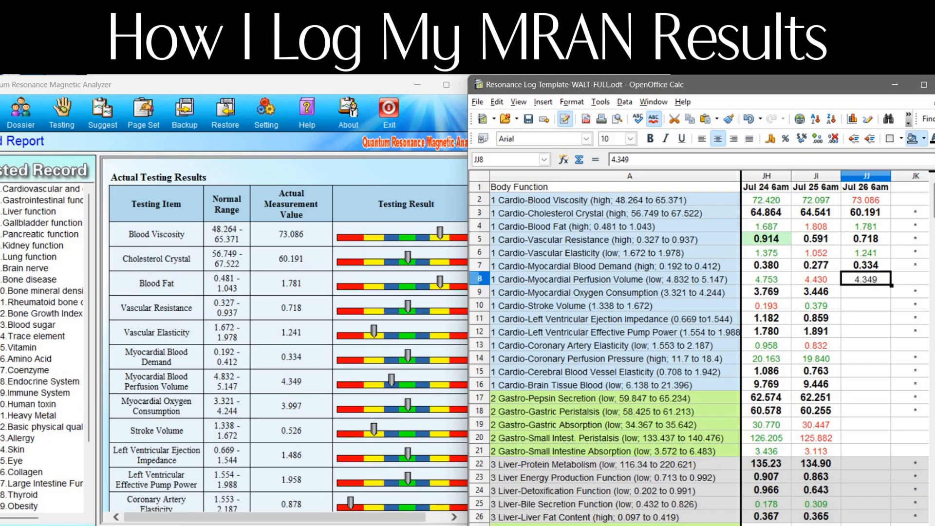
pyautogui.click(930, 139)
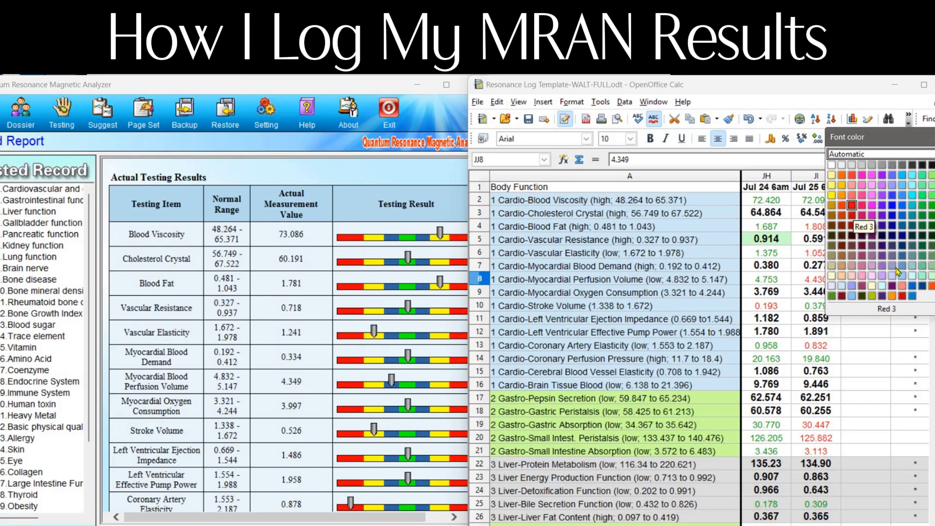
pyautogui.click(853, 216)
pyautogui.click(912, 279)
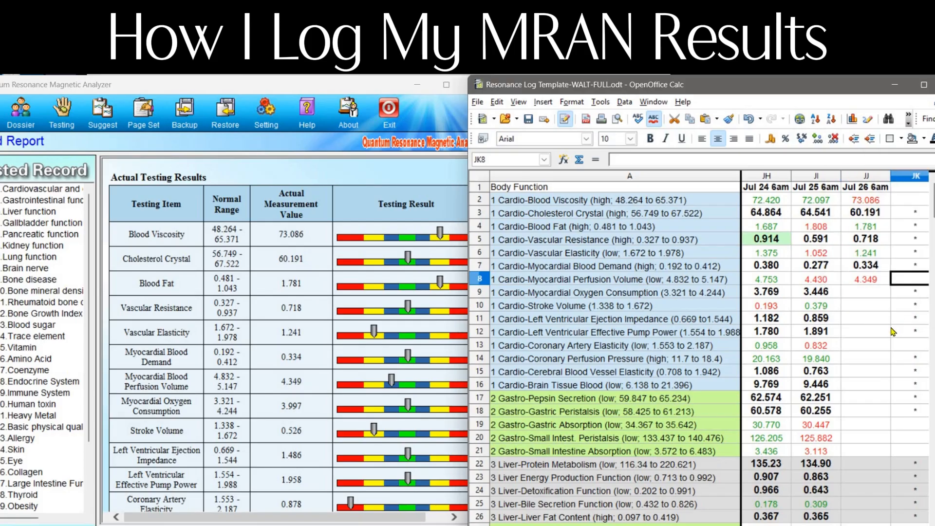
# Enter 3.997 for Cardio-Myocardial Oxygen Consumption in the Jul 26 6am column.
pyautogui.click(868, 296)
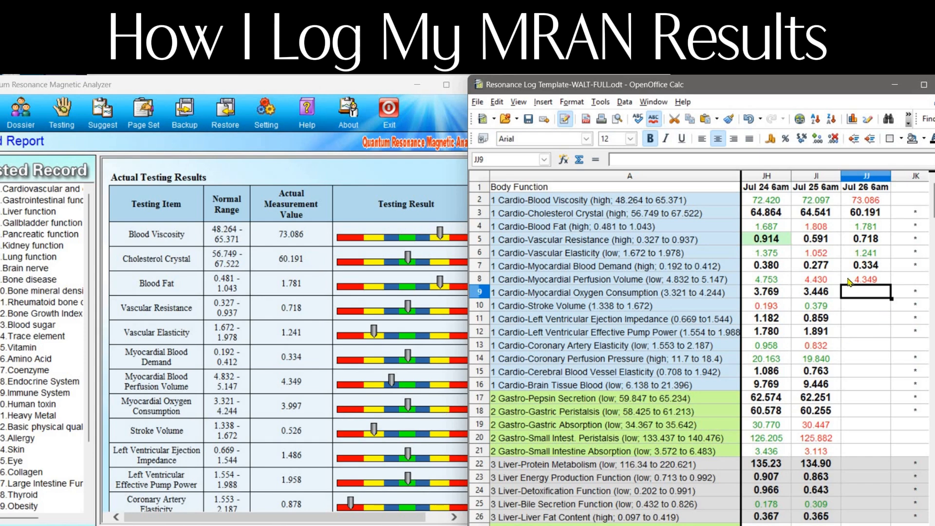
pyautogui.write('3.997')
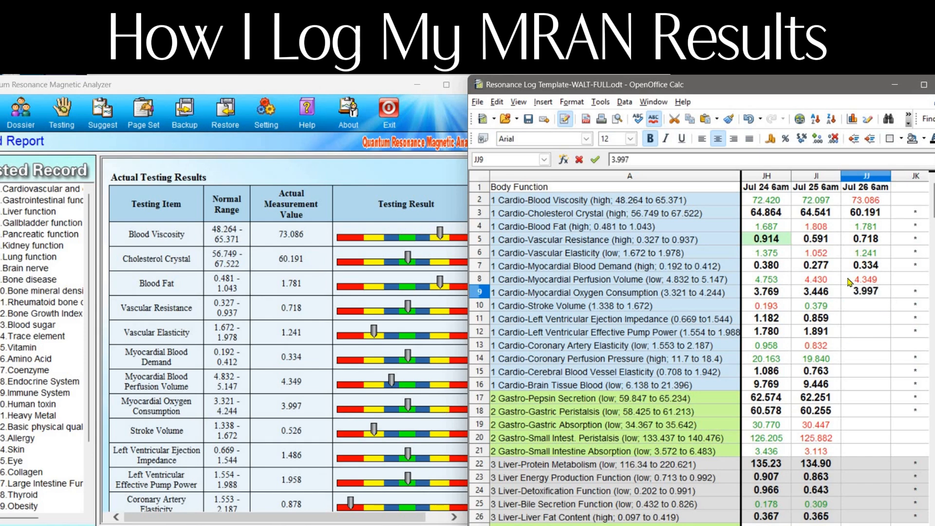
pyautogui.press('Return')
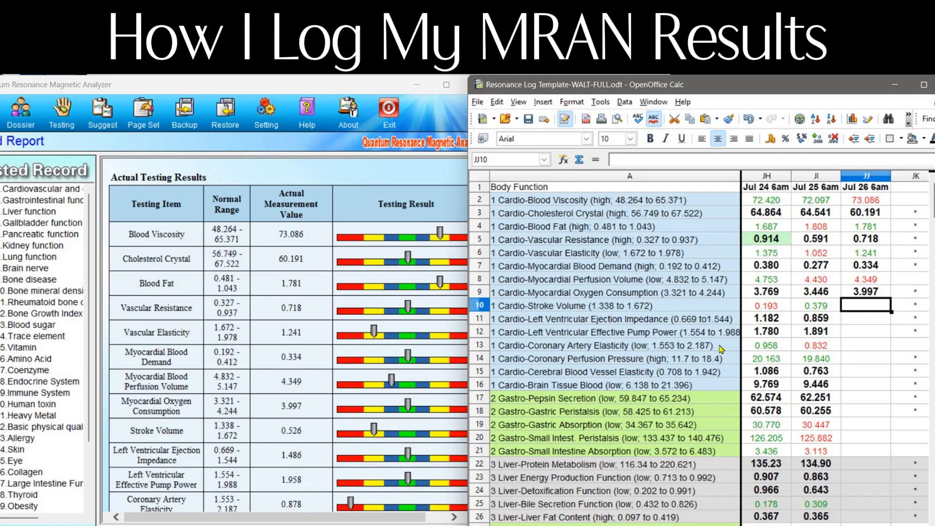
# Enter 0.526 for Cardio-Stroke Volume in the Jul 26 6am column and color it green (Green 4).
pyautogui.scroll(-2, 398, 363)
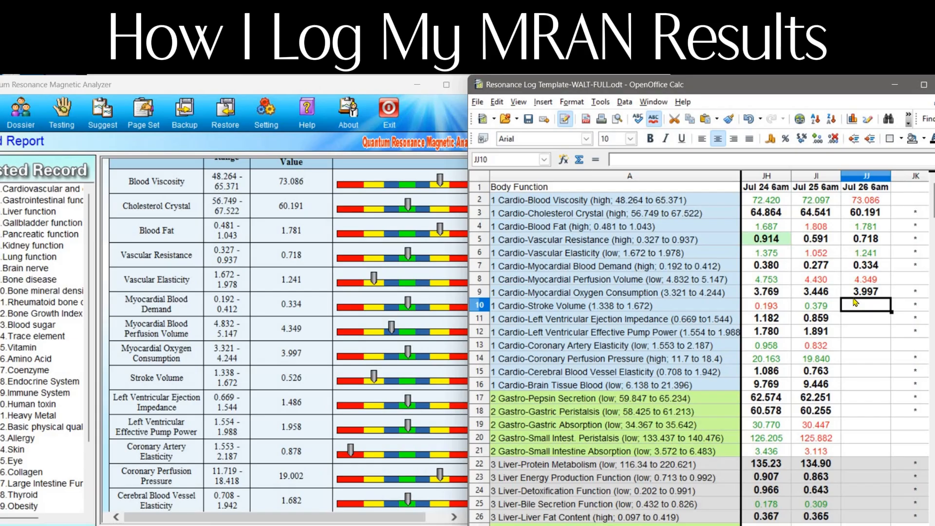
pyautogui.write('0.526')
pyautogui.press('Return')
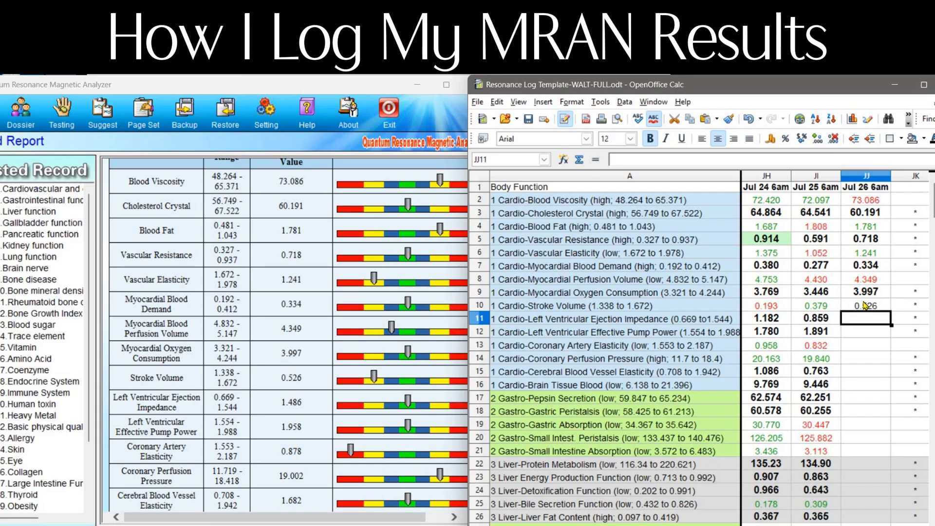
pyautogui.click(881, 307)
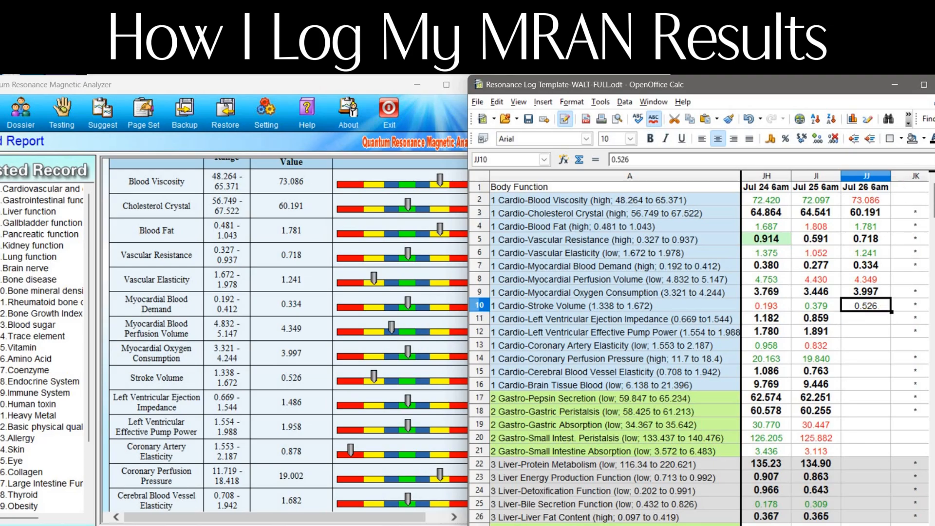
pyautogui.click(931, 139)
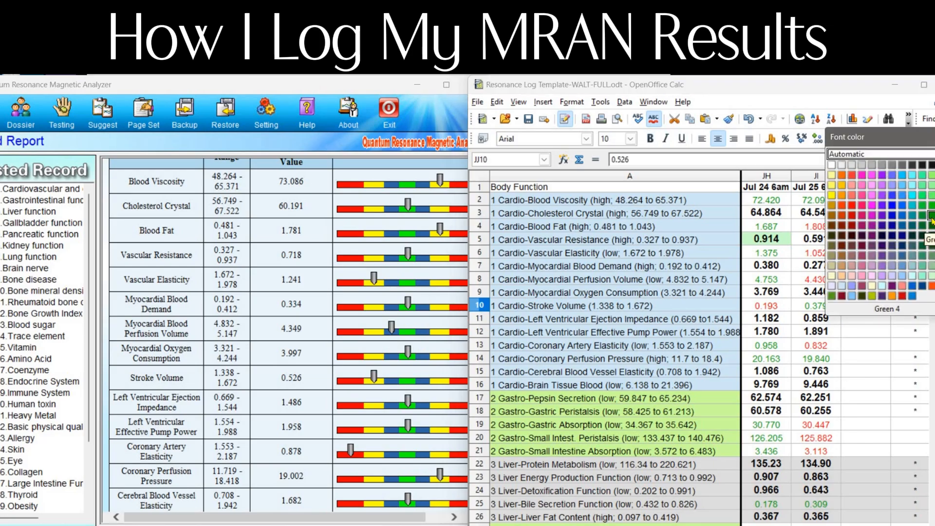
pyautogui.click(913, 307)
# Enter 1.486 for Left Ventricular Ejection Impedance and 1.958 for Left Ventricular Effective Pump Power in the Jul 26 6am column.
pyautogui.click(877, 319)
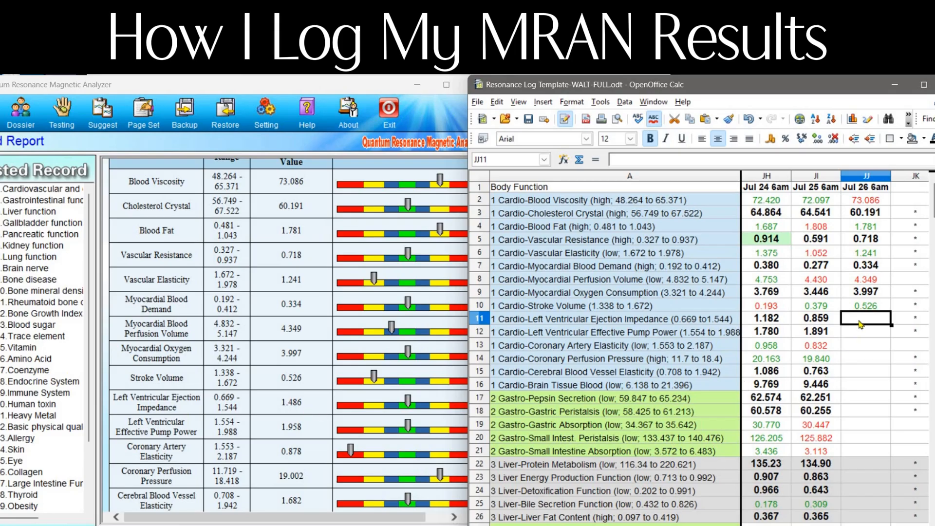
pyautogui.write('1.486')
pyautogui.press('Return')
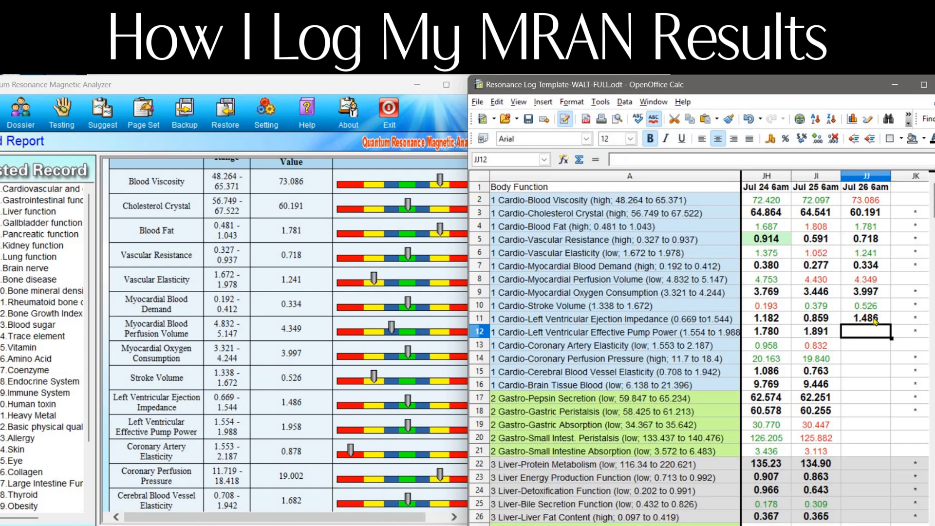
pyautogui.scroll(-2, 884, 284)
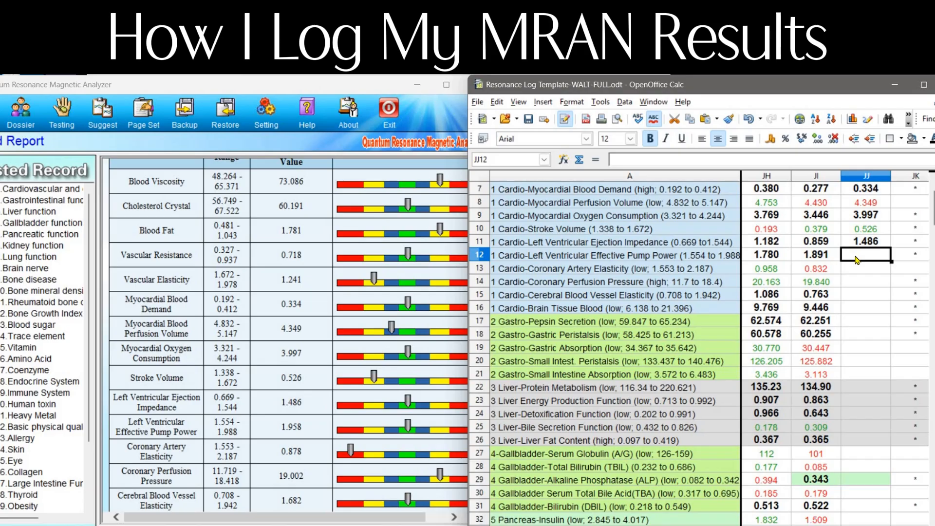
pyautogui.write('1.958')
pyautogui.press('Return')
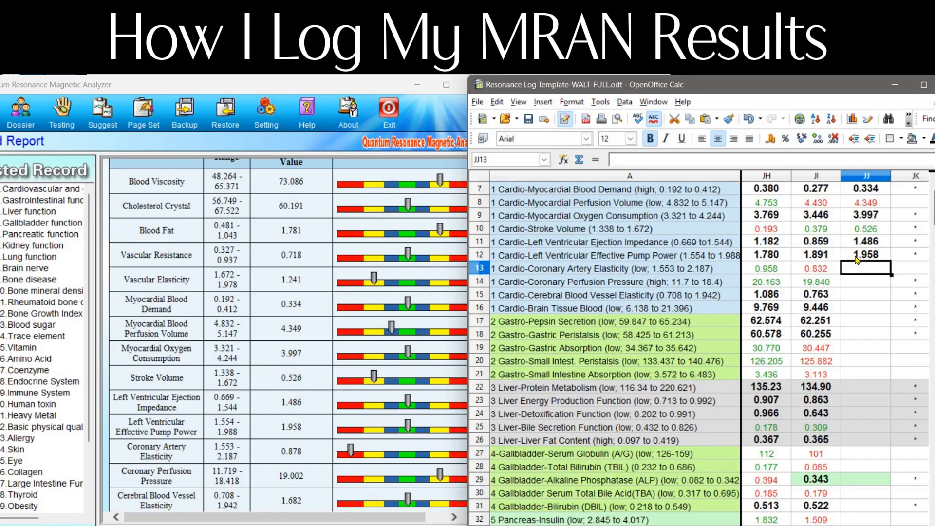
pyautogui.click(871, 257)
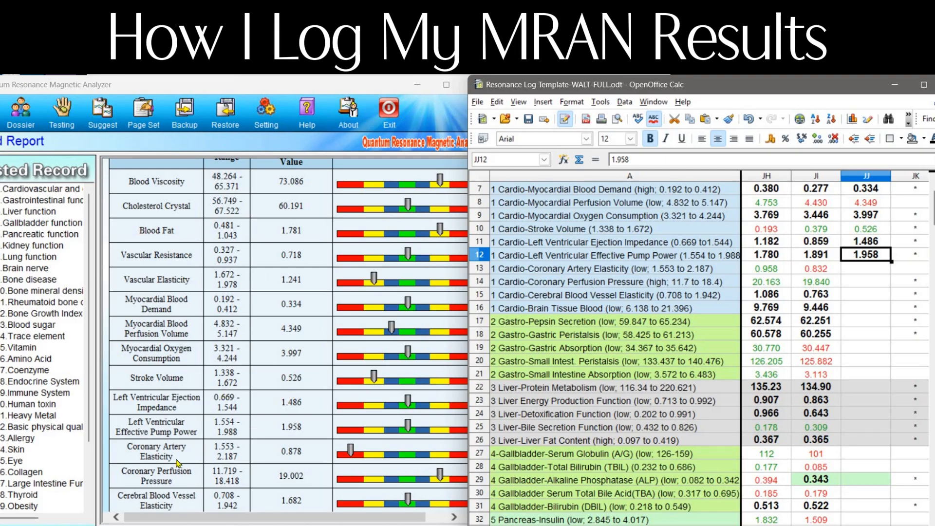
# Enter .878 for Cardio-Coronary Artery Elasticity in the Jul 26 6am column and color it green.
pyautogui.click(861, 269)
pyautogui.write('.87')
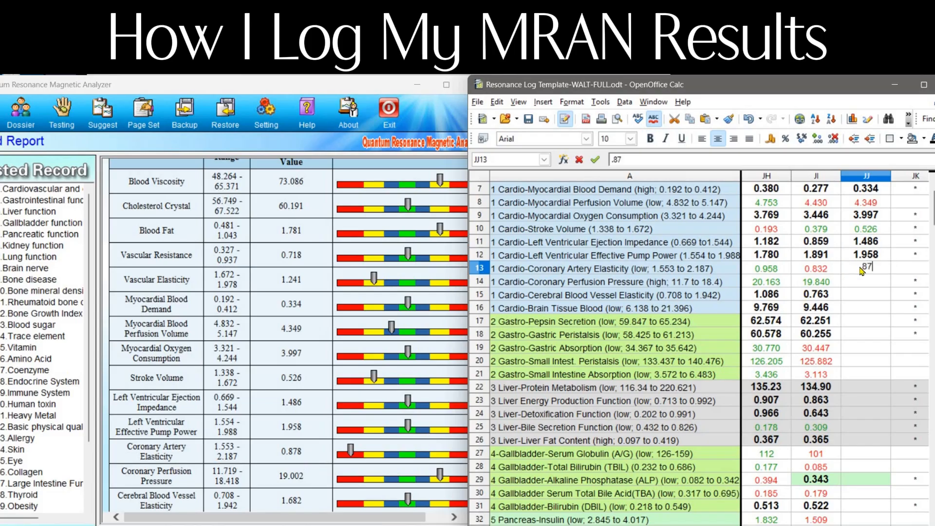
pyautogui.write('8')
pyautogui.press('Return')
pyautogui.press('Up')
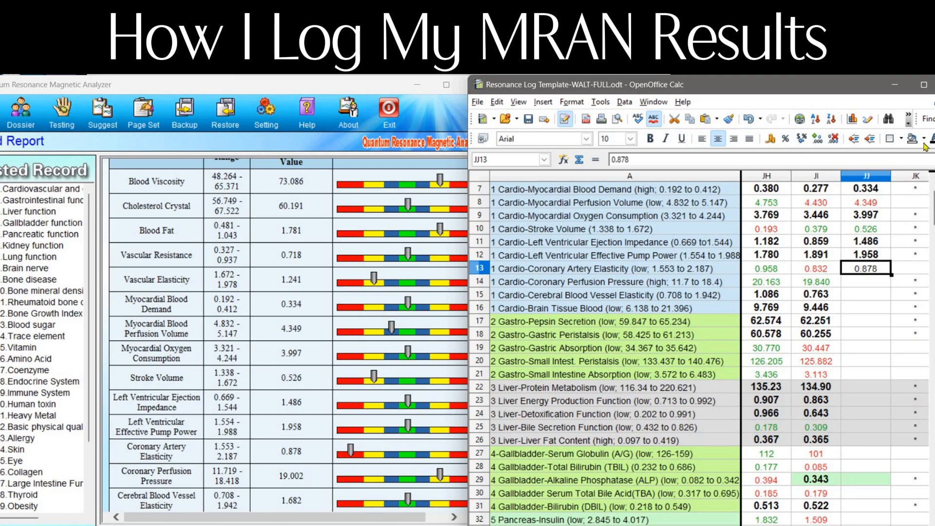
pyautogui.click(931, 139)
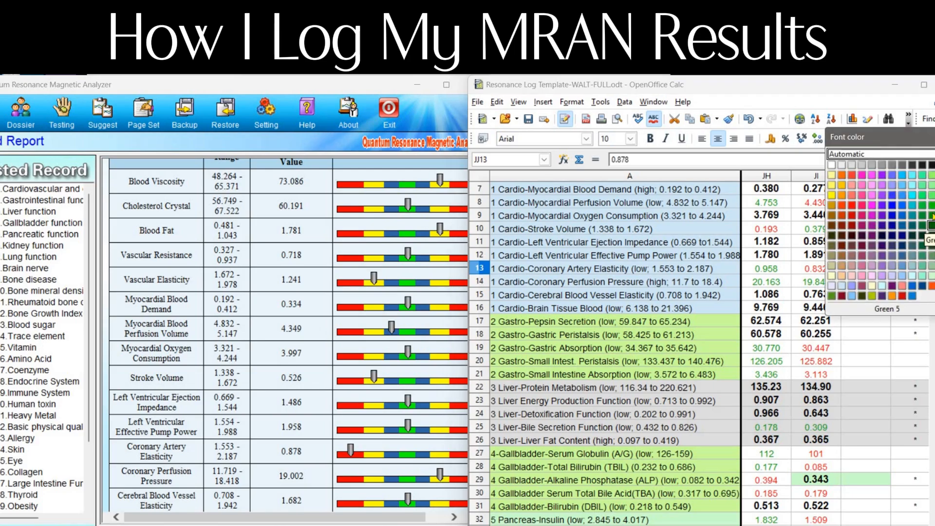
pyautogui.click(932, 217)
# Add an asterisk marker beside the Jul 26 6am value for Cardio-Coronary Artery Elasticity.
pyautogui.click(914, 270)
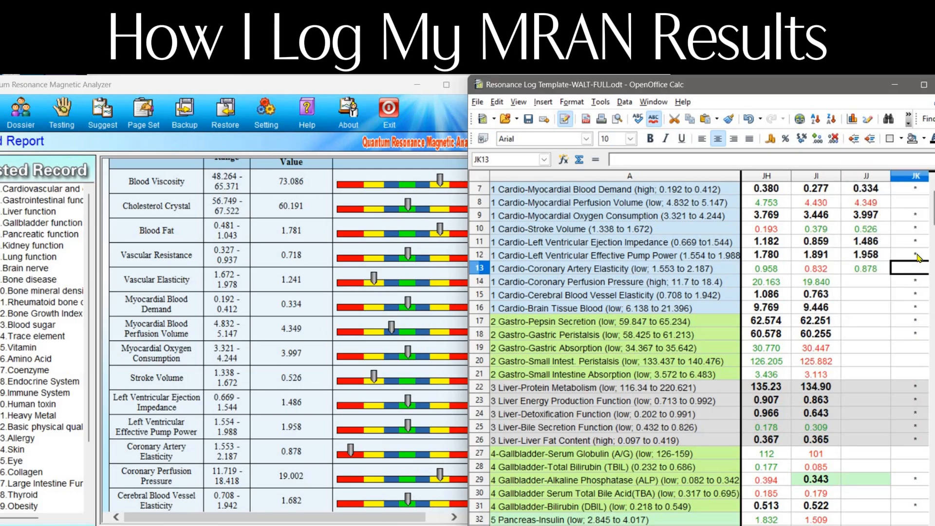
pyautogui.click(917, 254)
pyautogui.click(916, 267)
pyautogui.write('*')
# Enter 19.002 for Cardio-Coronary Perfusion Pressure in the Jul 26 6am column and color it green.
pyautogui.click(866, 286)
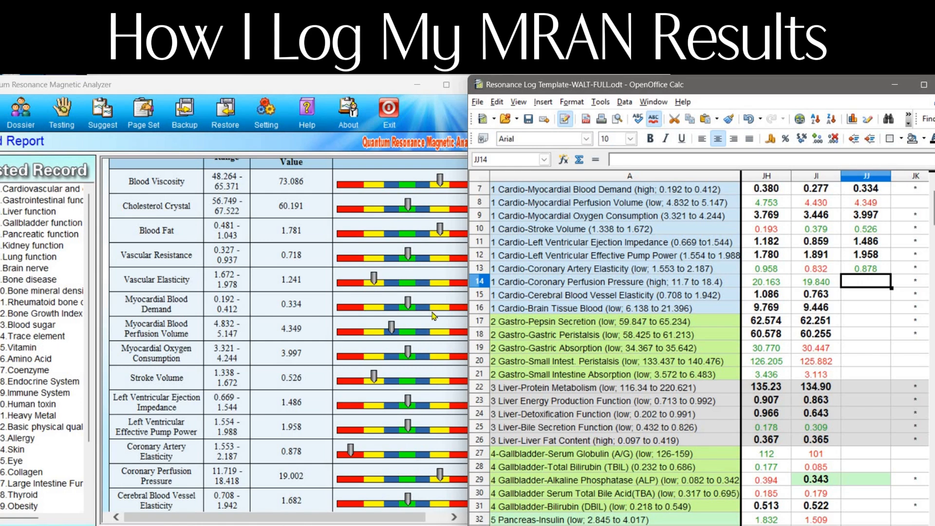
pyautogui.scroll(-3, 238, 288)
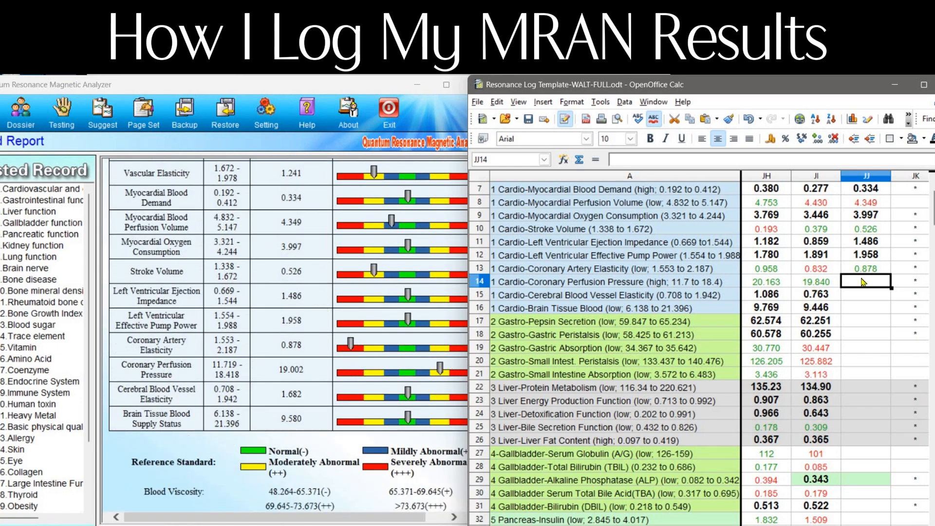
pyautogui.write('19.002')
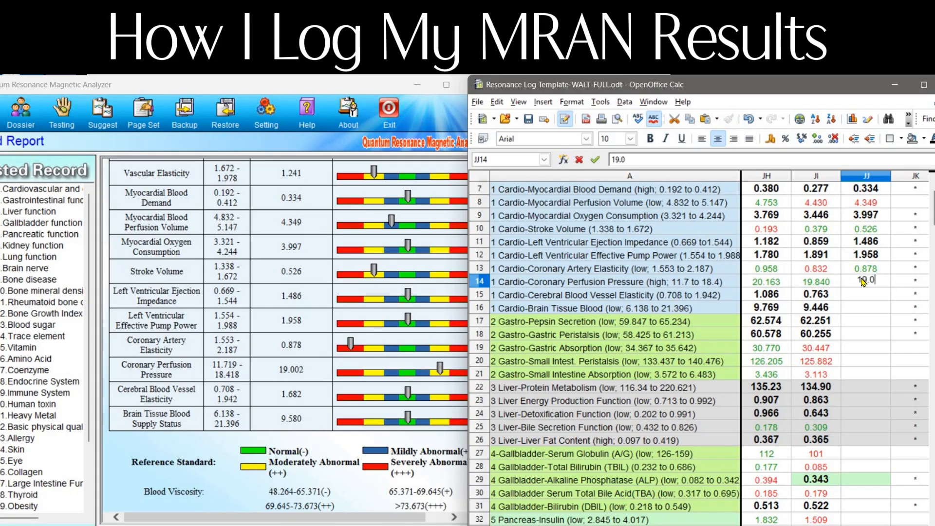
pyautogui.press('Return')
pyautogui.press('Up')
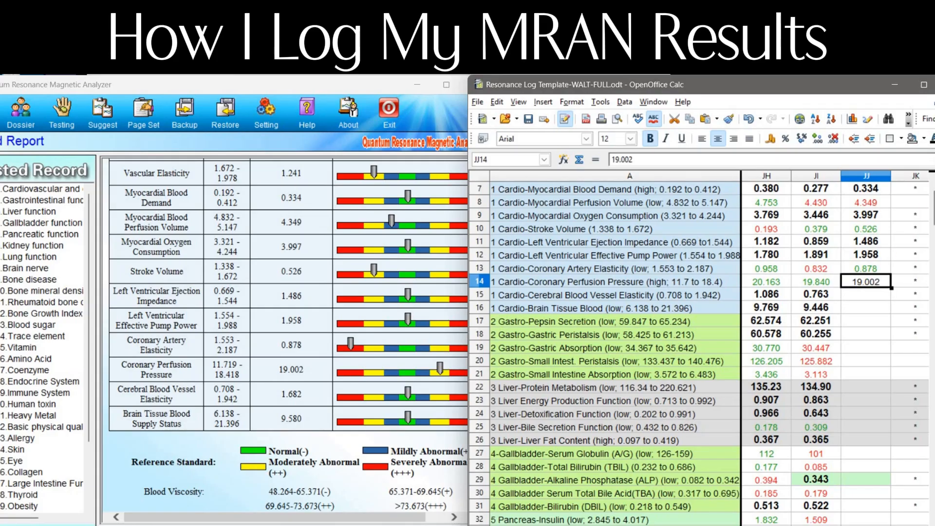
pyautogui.click(924, 139)
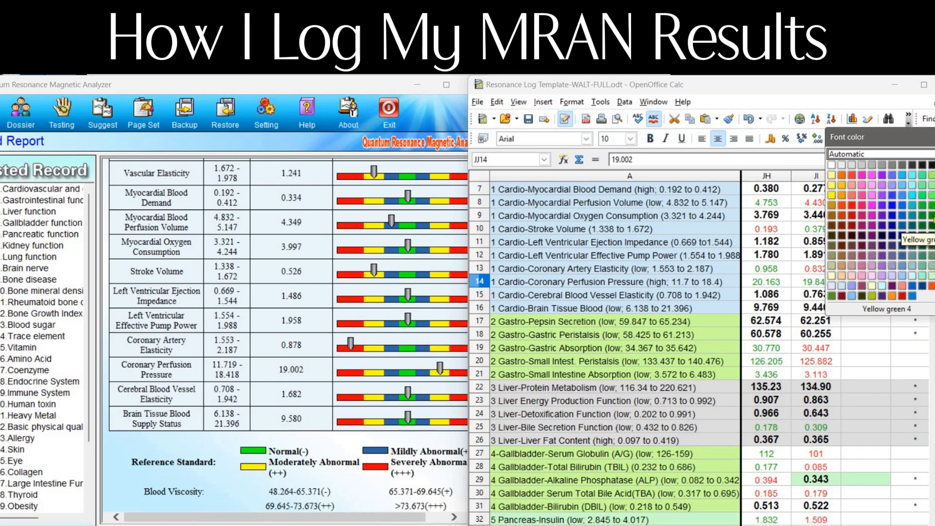
pyautogui.click(930, 239)
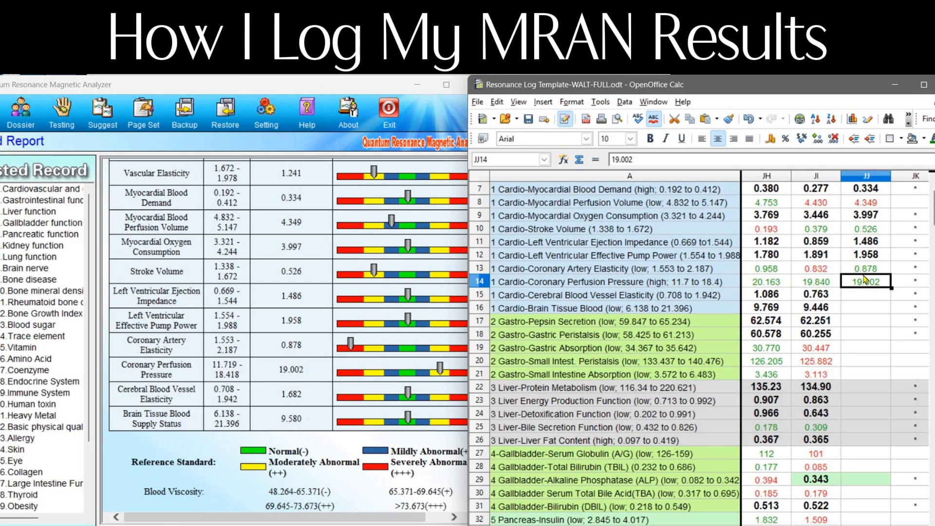
# Enter 1.682 for Cardio-Cerebral Blood Vessel Elasticity and 9.580 for Cardio-Brain Tissue Blood in the Jul 26 6am column.
pyautogui.click(868, 296)
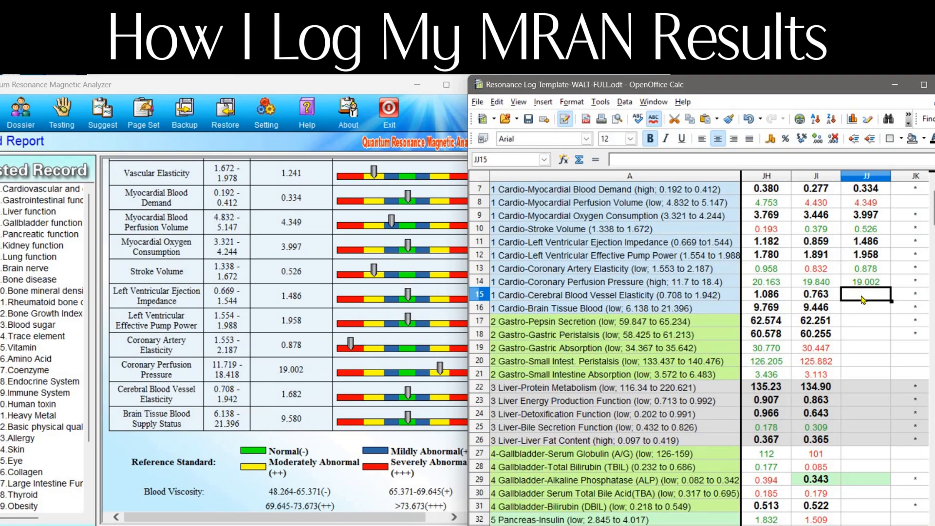
pyautogui.write('1.682')
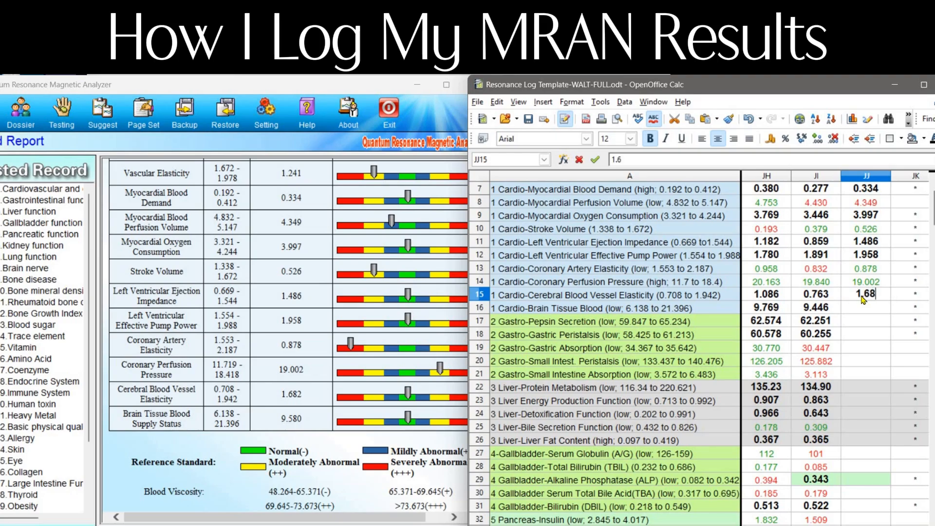
pyautogui.press('Return')
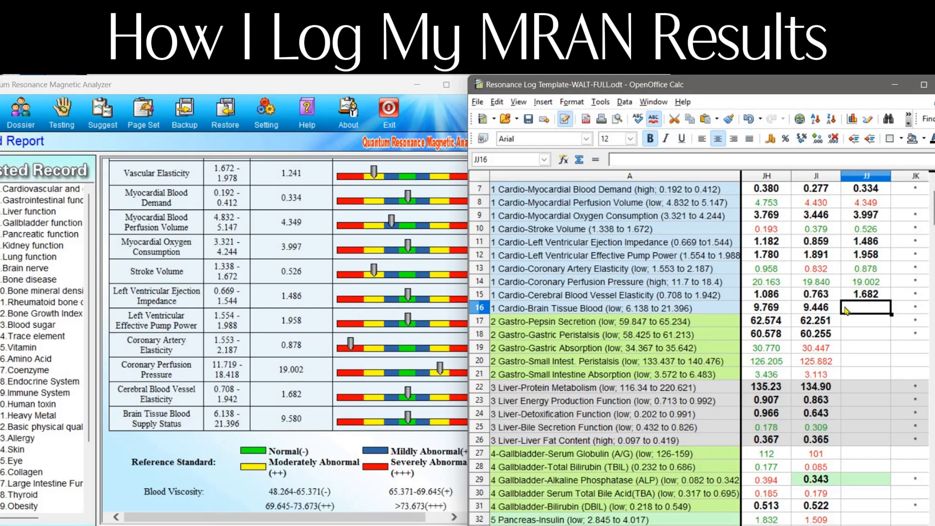
pyautogui.write('9.580')
pyautogui.press('Return')
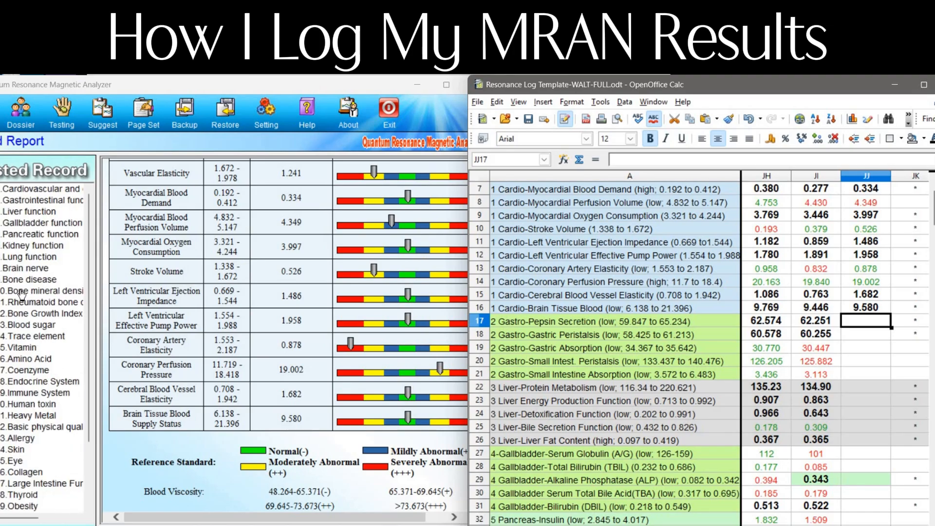
# Look over the analyzer's list of tested categories and the spreadsheet's completed cardio rows and remaining body functions.
pyautogui.scroll(-3, 20, 292)
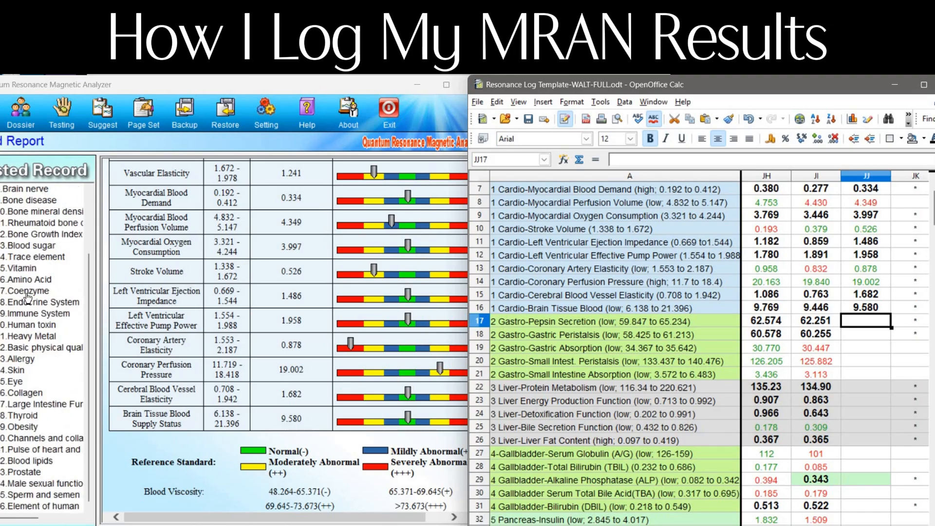
pyautogui.scroll(3, 28, 297)
pyautogui.scroll(-3, 28, 297)
pyautogui.scroll(3, 28, 297)
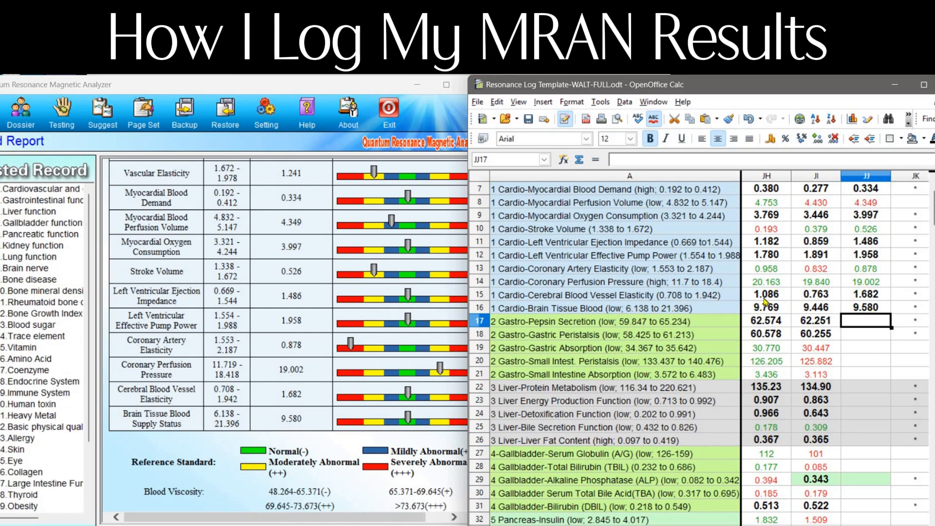
pyautogui.scroll(2, 740, 289)
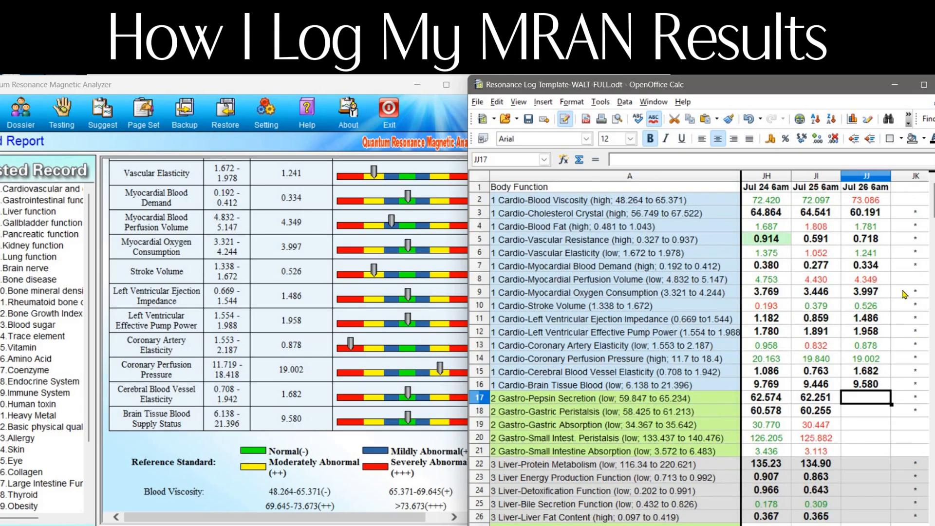
pyautogui.scroll(-1, 903, 292)
pyautogui.scroll(1, 902, 291)
pyautogui.scroll(-3, 902, 291)
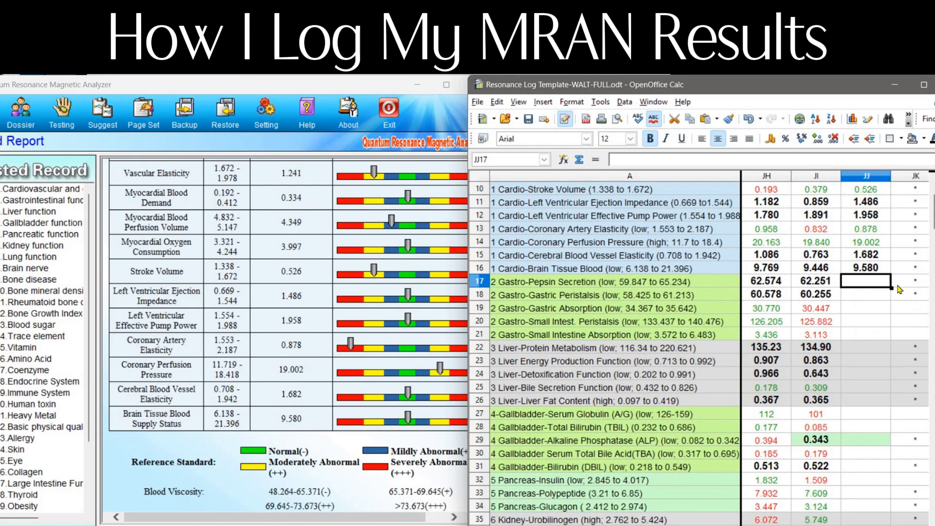
pyautogui.scroll(-3, 899, 291)
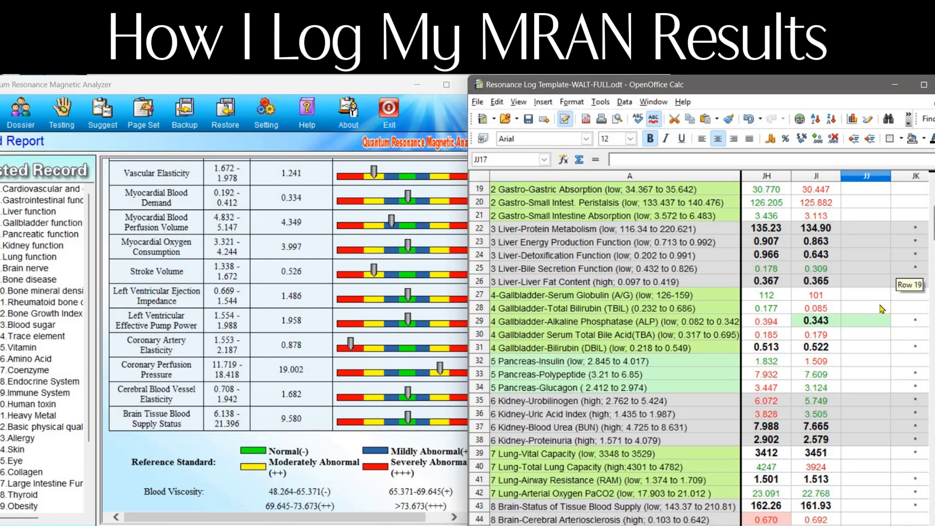
# Remove the green background from the Jul 26 6am cell for Gallbladder-Alkaline Phosphatase (ALP).
pyautogui.click(871, 324)
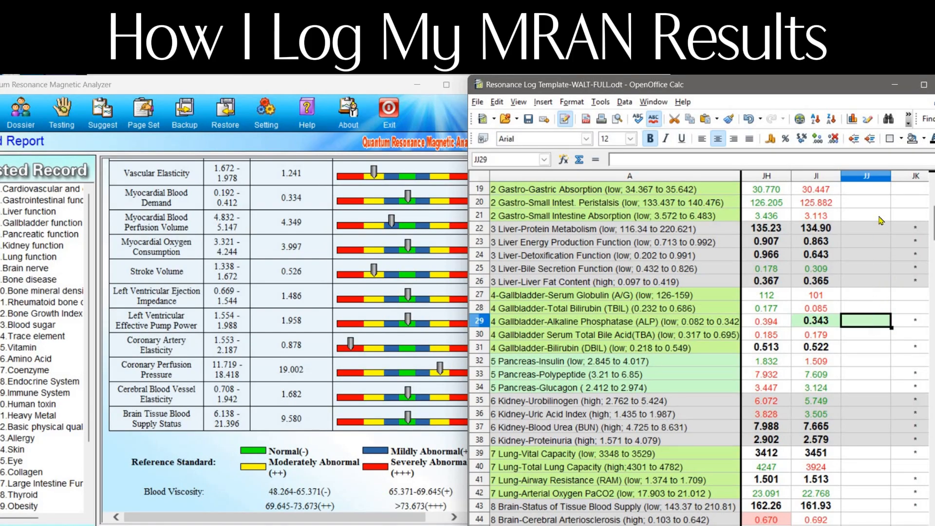
pyautogui.click(924, 139)
pyautogui.click(887, 155)
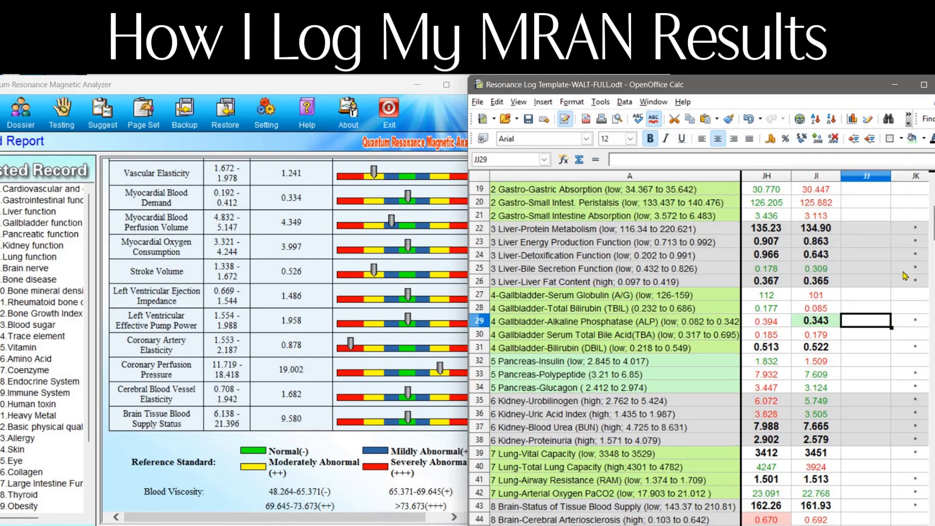
pyautogui.click(902, 269)
pyautogui.scroll(6, 898, 279)
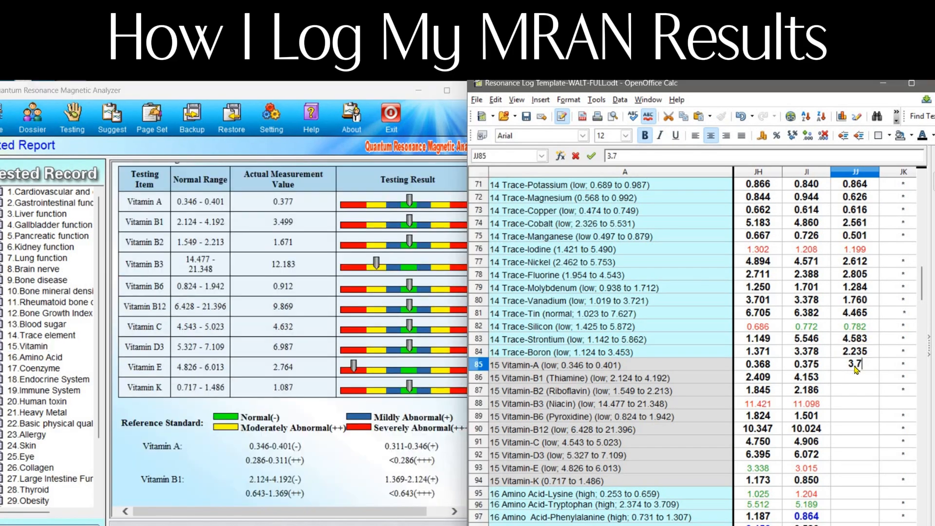
pyautogui.scroll(-3, 853, 366)
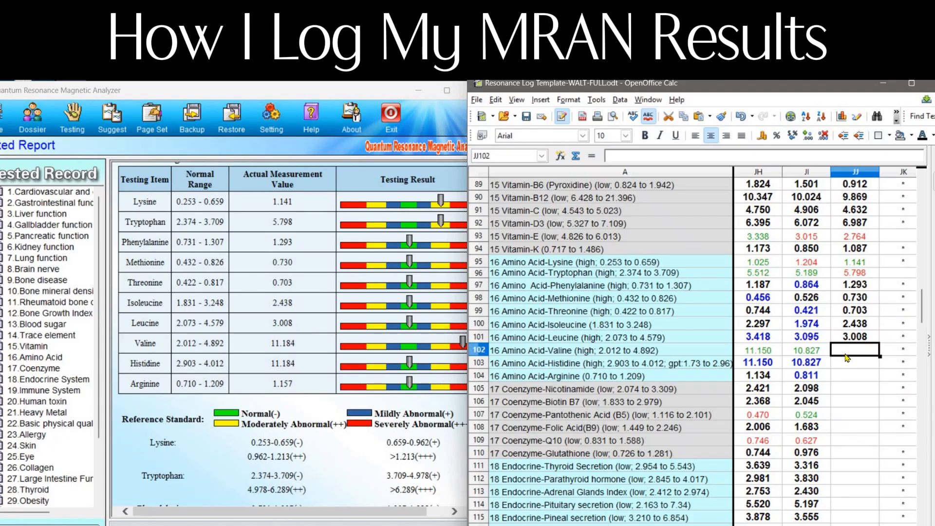
# Enter 11.184 for both Amino Acid-Valine and Amino Acid-Histidine in the Jul 26 6am column.
pyautogui.write('1')
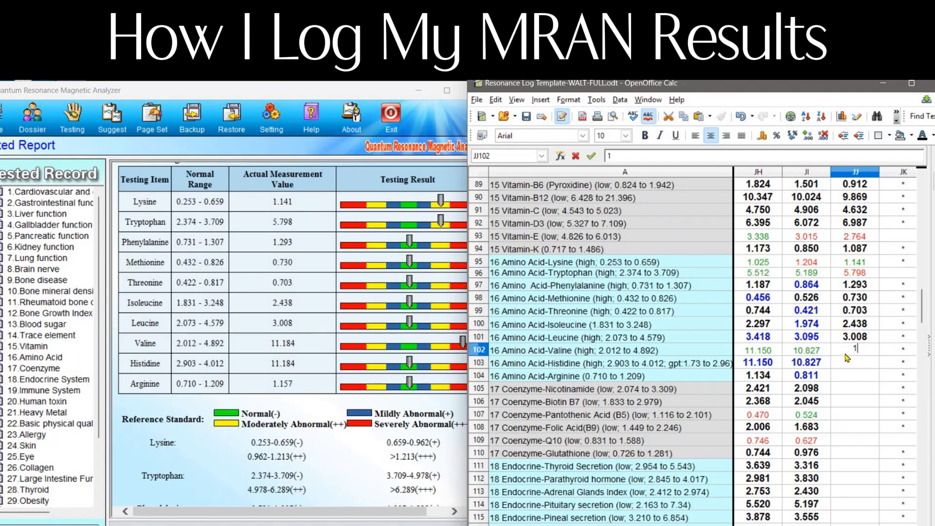
pyautogui.write('1.184')
pyautogui.press('Return')
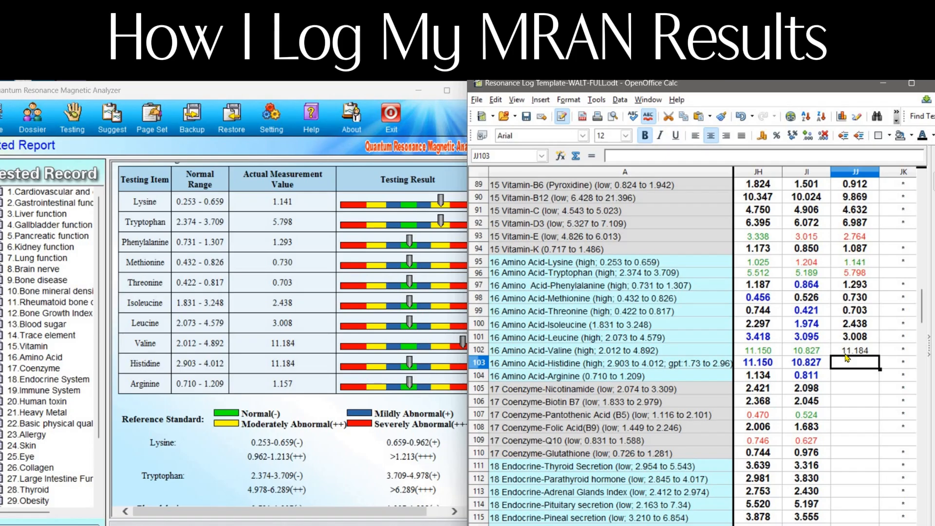
pyautogui.write('11.184')
pyautogui.press('Return')
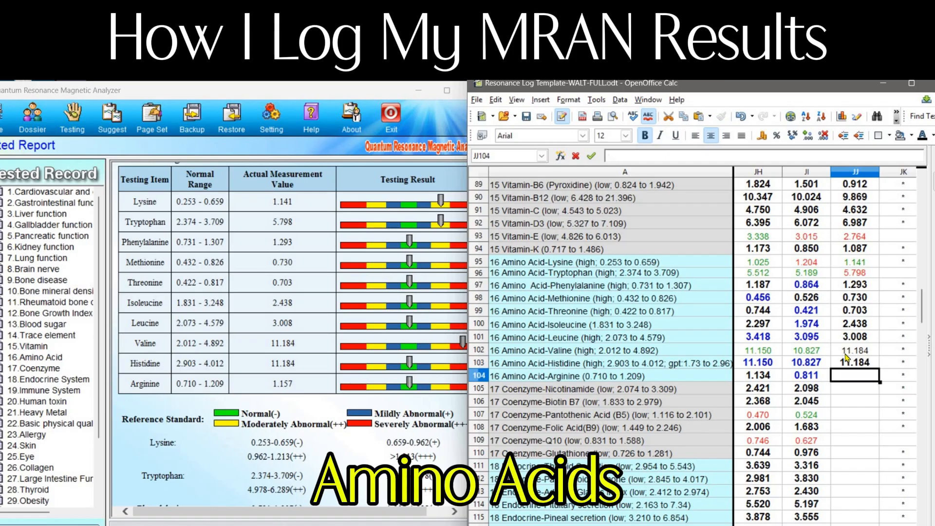
# Color the Jul 26 6am value for Amino Acid-Valine red and clear that row's asterisk marker.
pyautogui.click(858, 352)
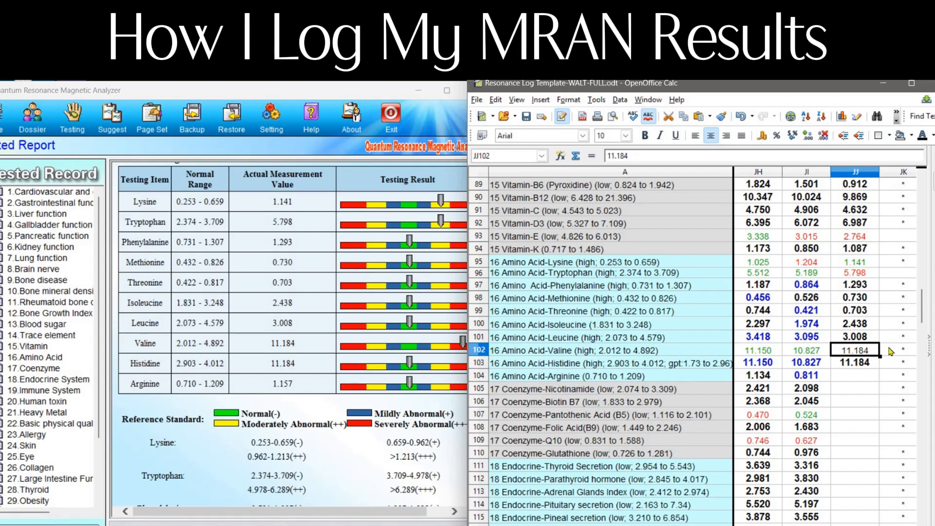
pyautogui.click(861, 362)
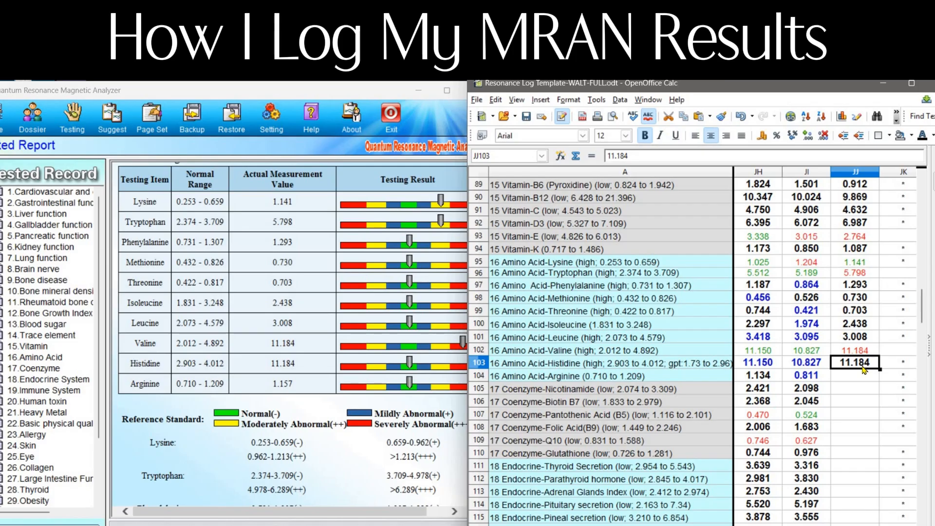
pyautogui.scroll(-3, 857, 307)
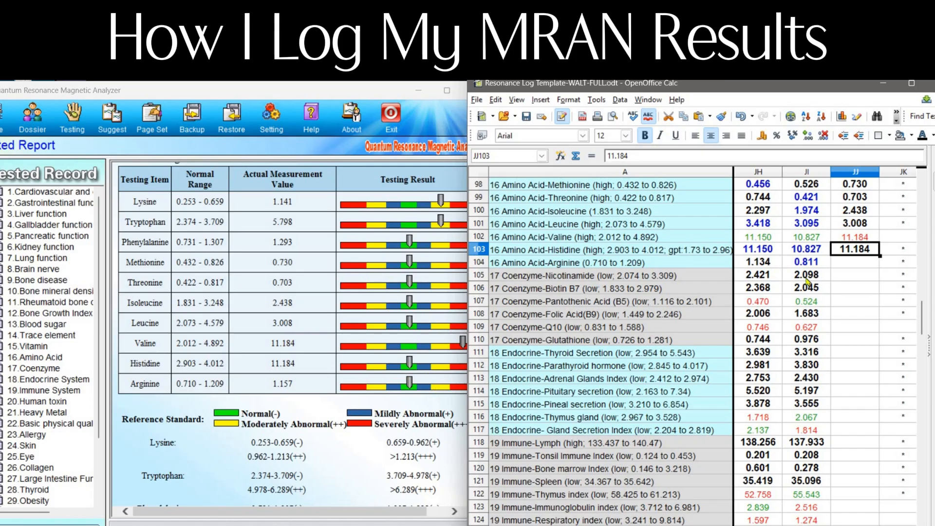
pyautogui.click(903, 243)
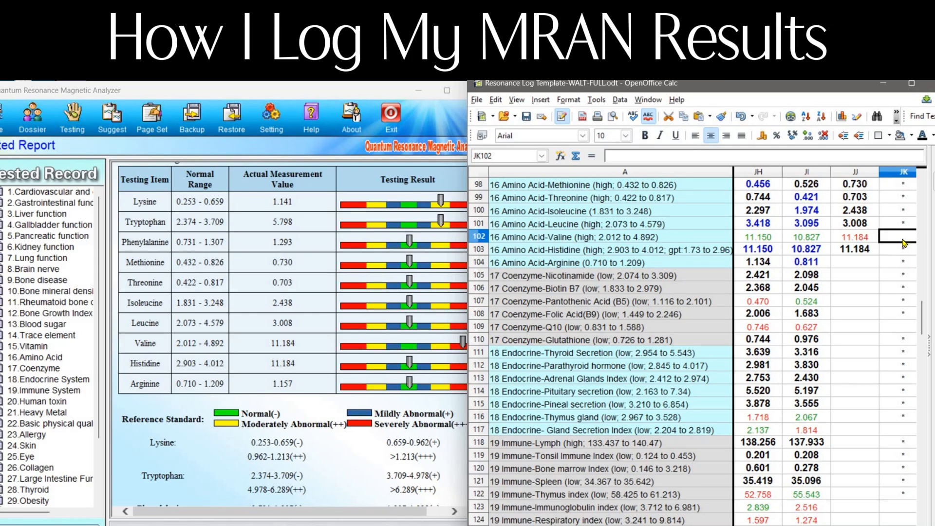
pyautogui.click(853, 263)
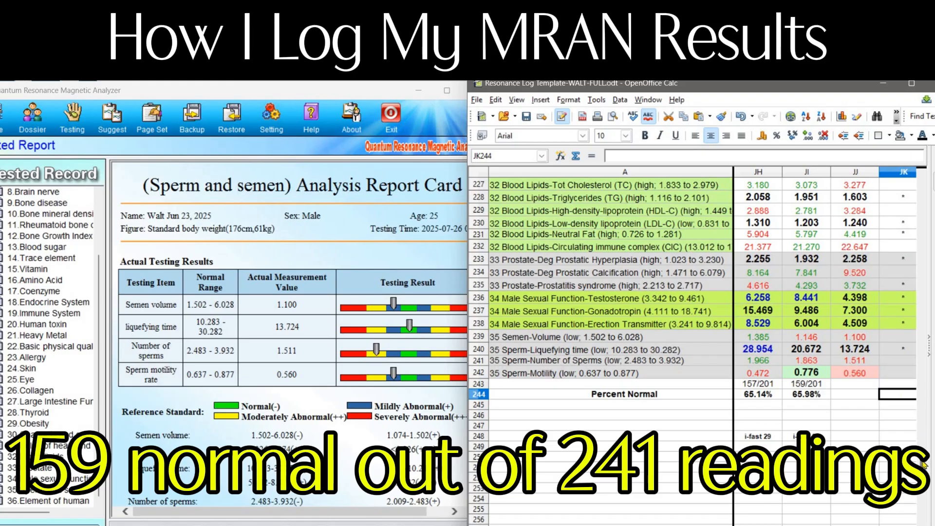
# Look over the completed Jul 26 6am column from the cardio rows down to Percent Normal to count the normal readings.
pyautogui.scroll(-1, 924, 465)
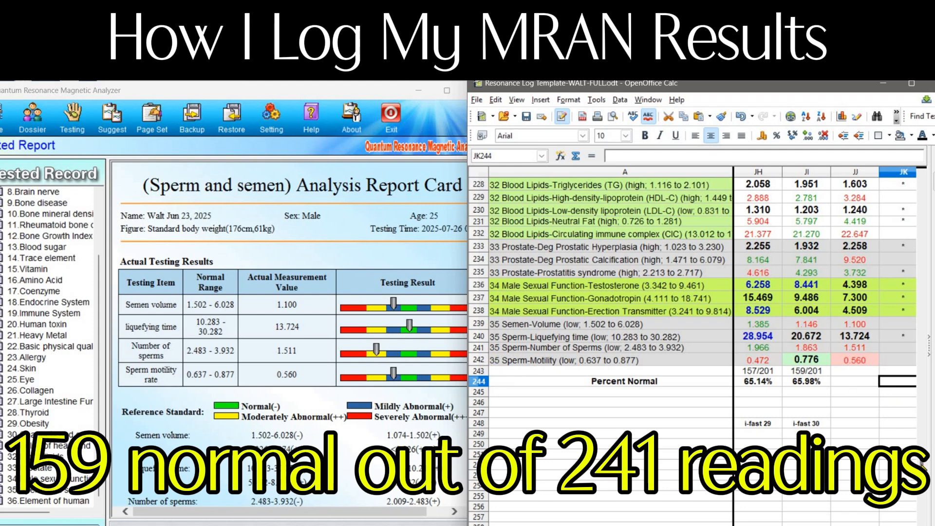
pyautogui.scroll(4, 924, 465)
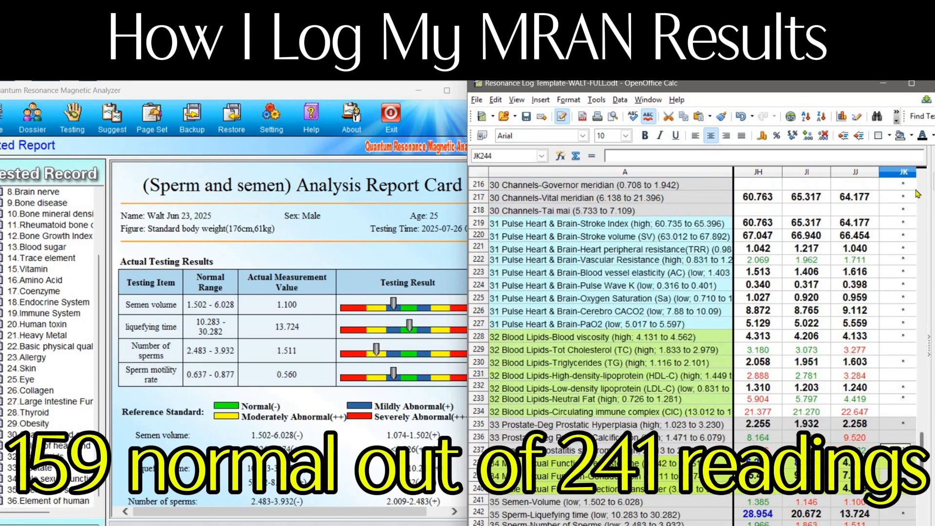
pyautogui.moveTo(918, 194); pyautogui.dragTo(921, 182)
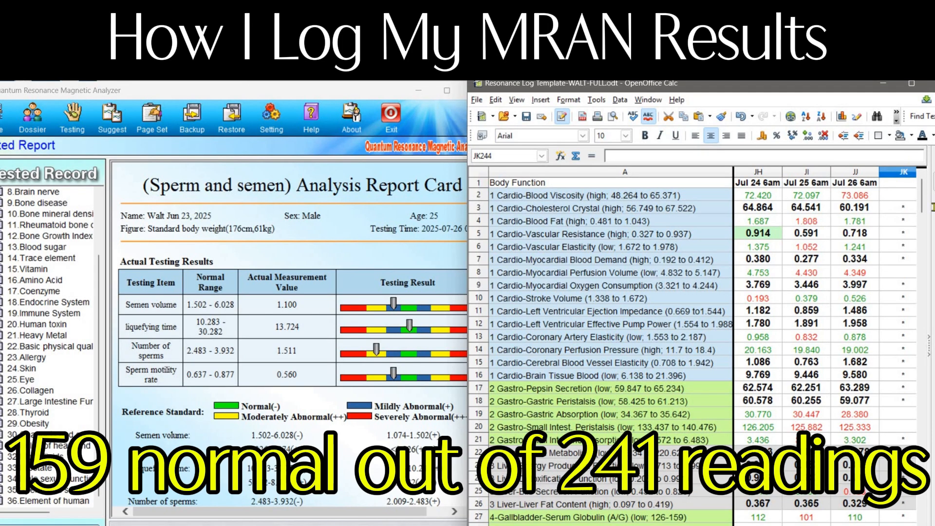
pyautogui.moveTo(922, 195); pyautogui.dragTo(925, 495)
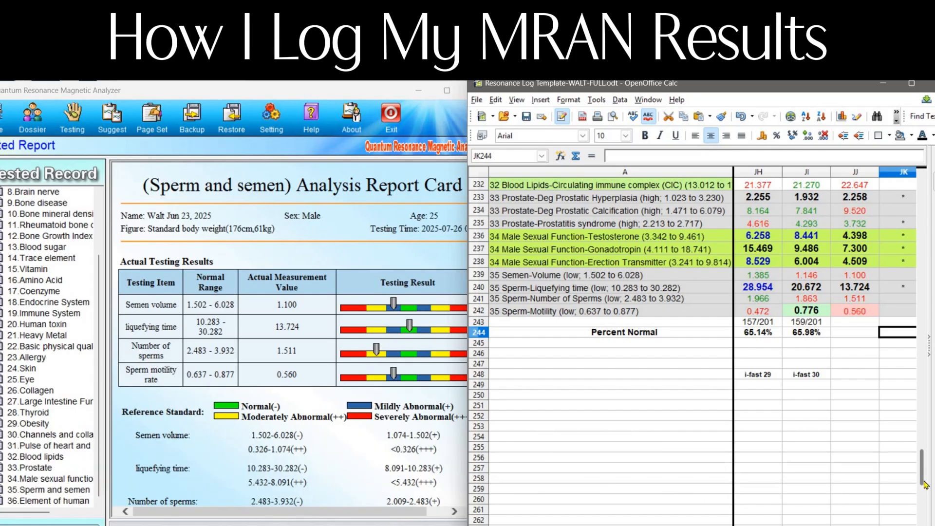
pyautogui.scroll(1, 925, 458)
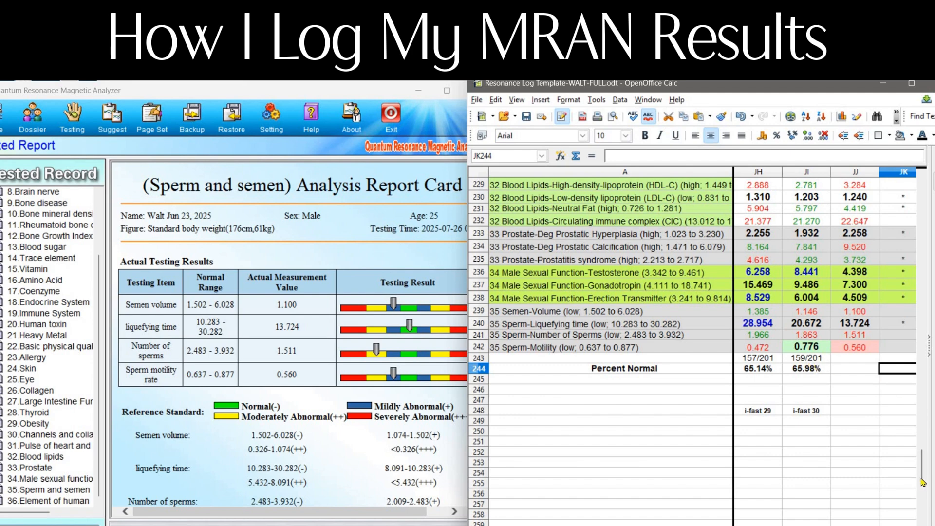
pyautogui.moveTo(922, 482); pyautogui.dragTo(924, 242)
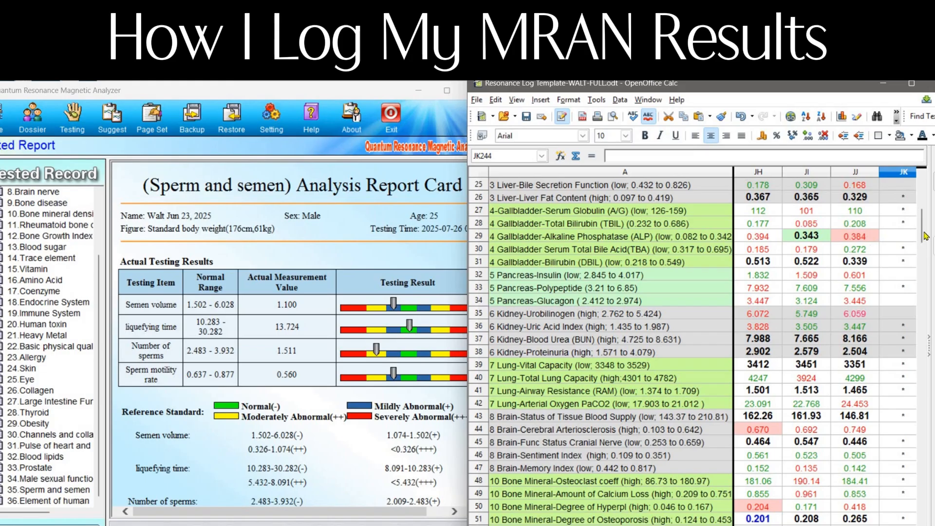
pyautogui.moveTo(927, 236); pyautogui.dragTo(933, 486)
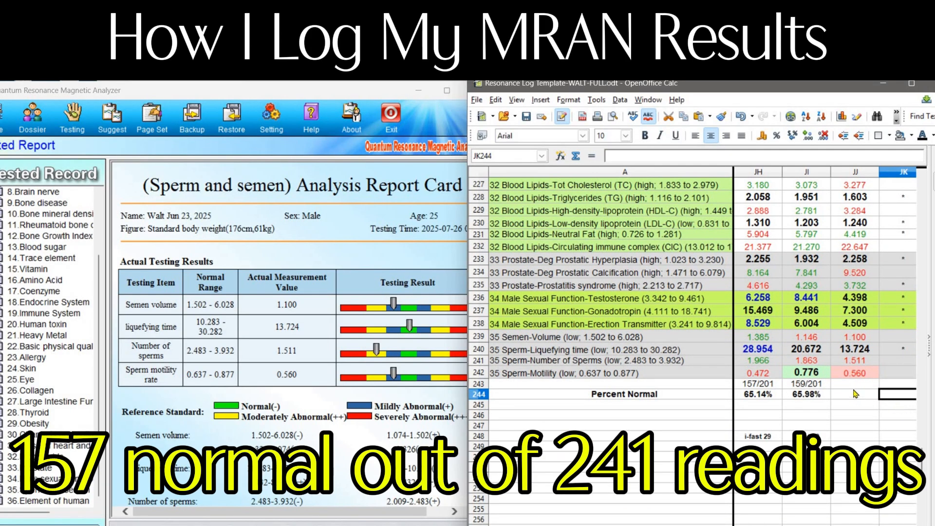
# Enter the normal-reading count as 157/ in the Jul 26 6am cell above the Percent Normal row.
pyautogui.click(859, 387)
pyautogui.write('157')
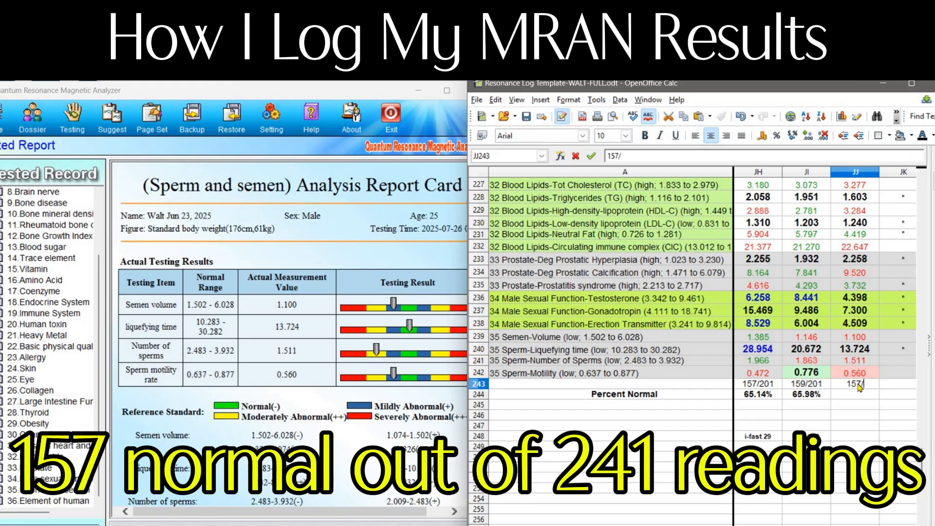
pyautogui.write('/')
pyautogui.press('Return')
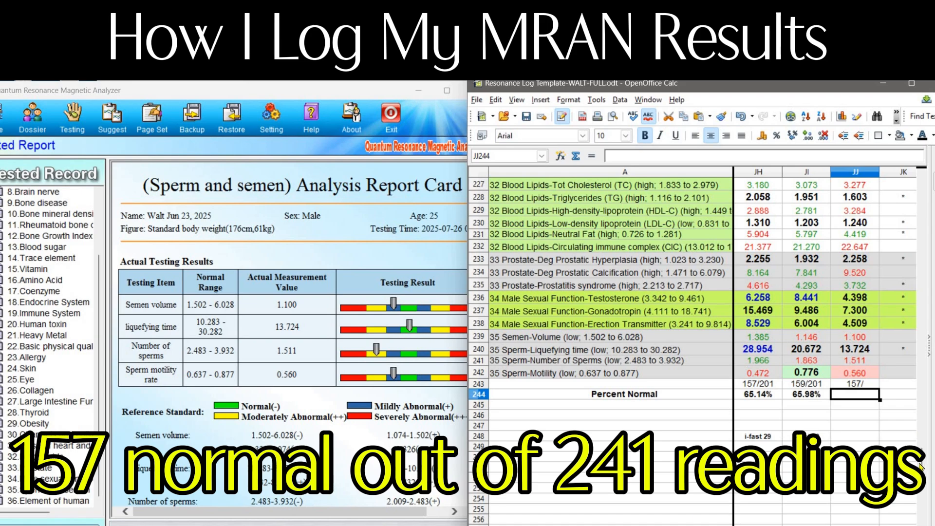
# Select and copy the entire asterisk marker column beside Jul 26 6am.
pyautogui.moveTo(919, 412); pyautogui.dragTo(923, 186)
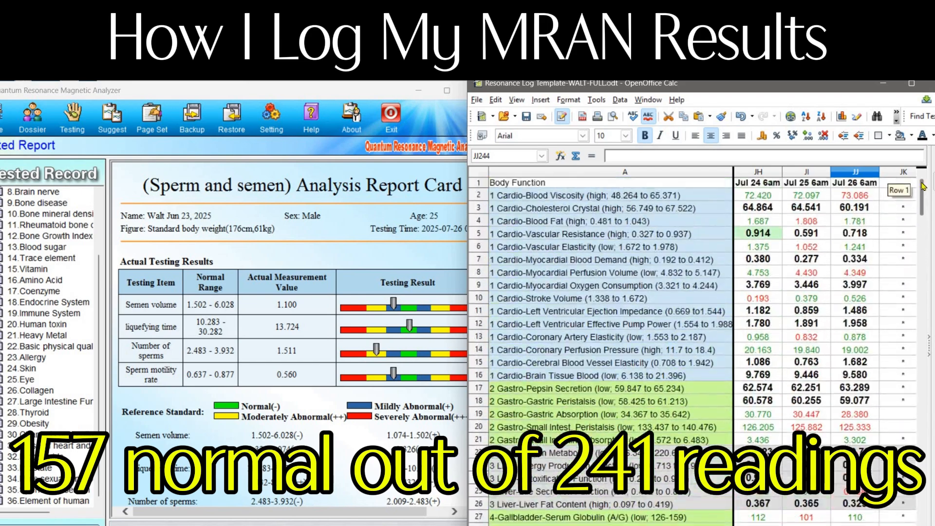
pyautogui.click(909, 209)
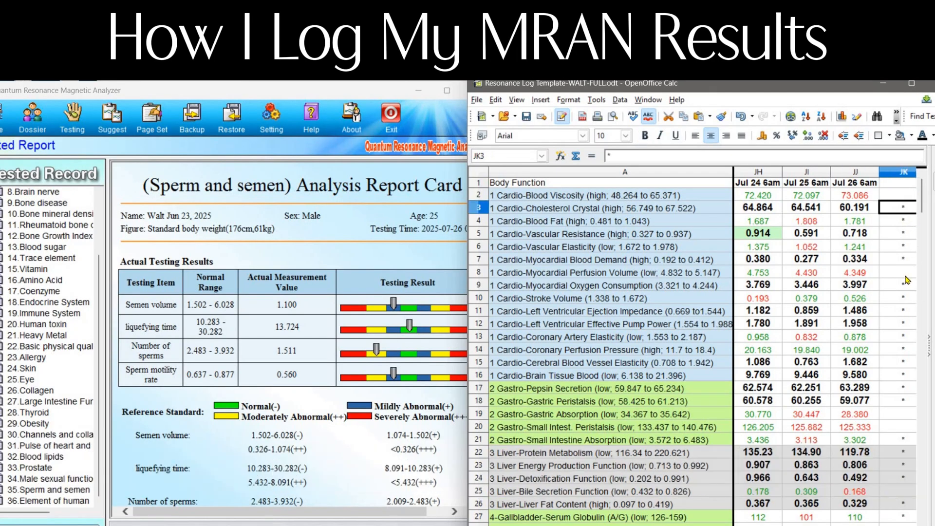
pyautogui.click(911, 247)
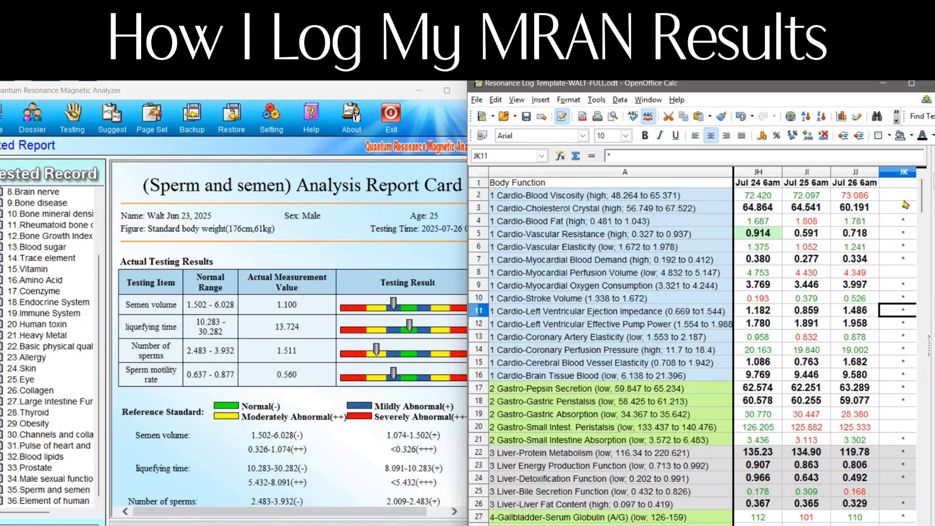
pyautogui.click(902, 173)
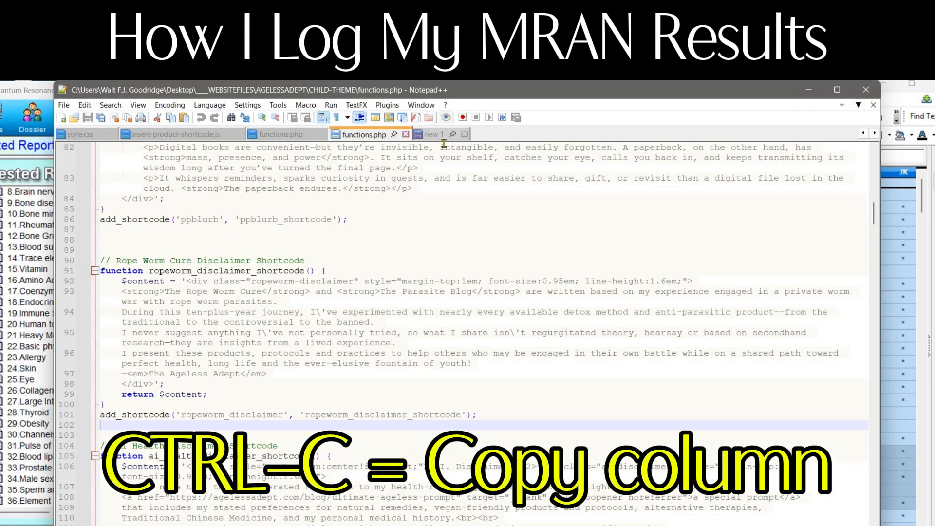
# In Notepad++, replace everything in the "new 1" document with the copied asterisk column.
pyautogui.click(438, 134)
pyautogui.click(449, 185)
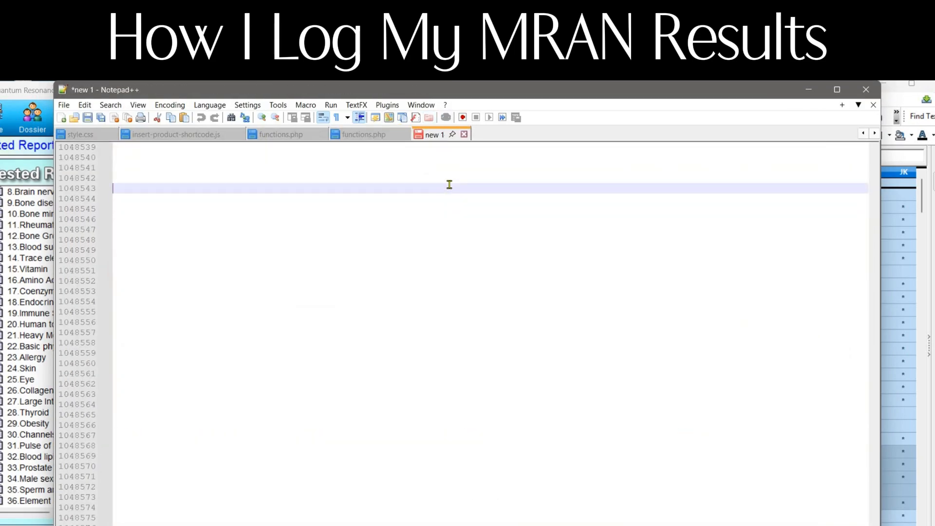
pyautogui.hotkey('ctrl', 'a')
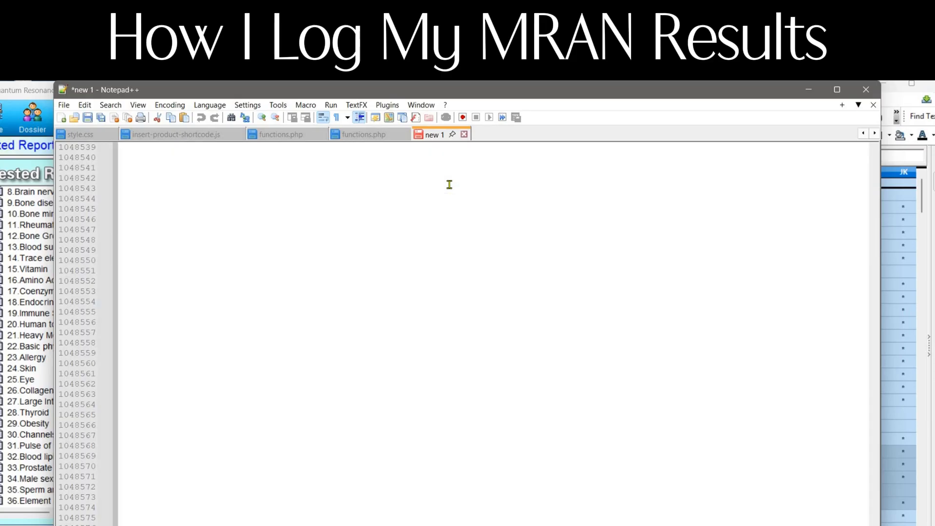
pyautogui.press('Delete')
pyautogui.hotkey('ctrl', 'v')
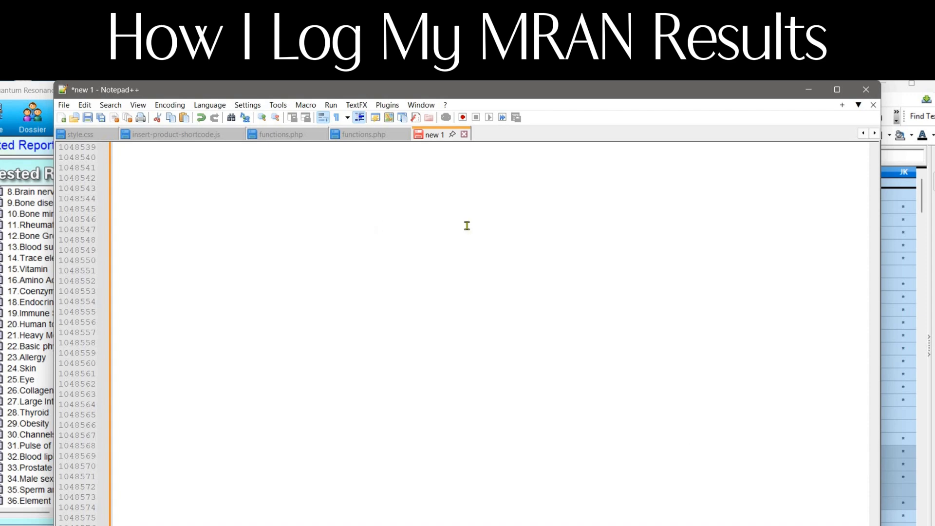
# Count all occurrences of * in the "new 1" document, and close the search.
pyautogui.hotkey('ctrl', 'f')
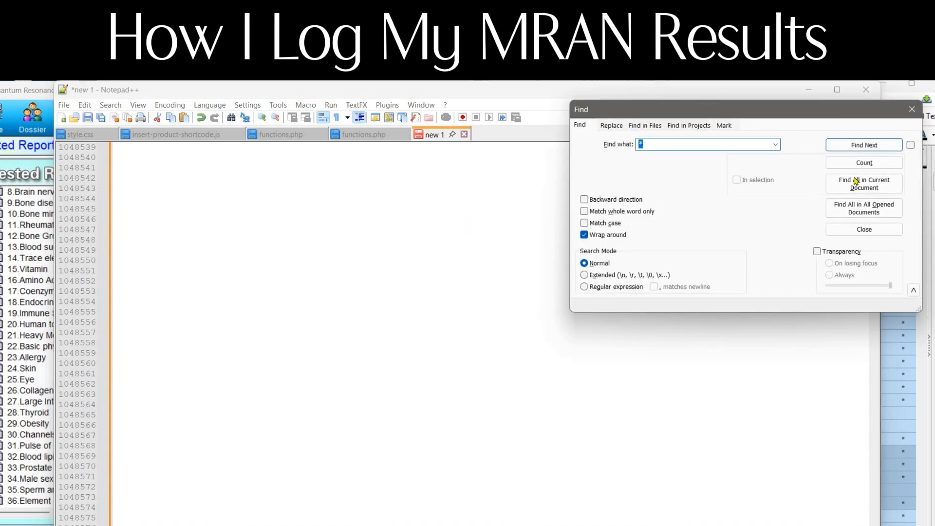
pyautogui.click(859, 162)
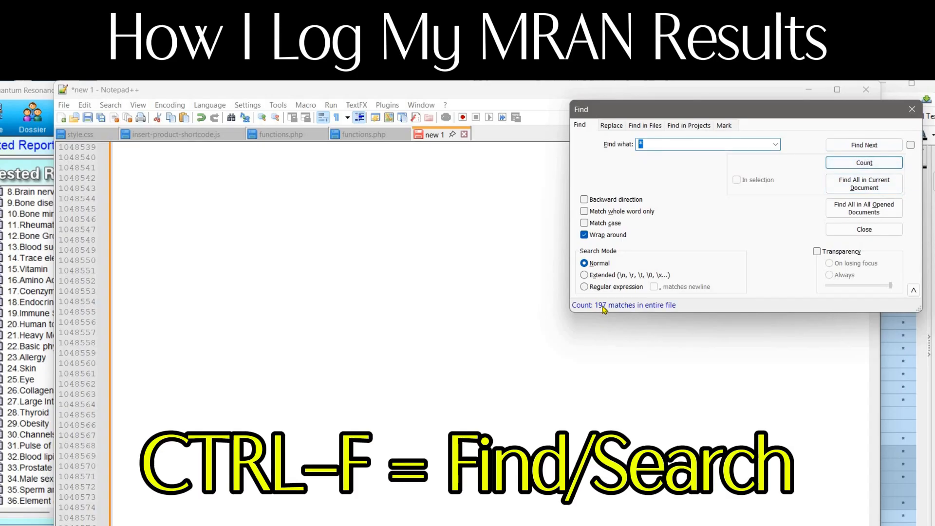
pyautogui.click(913, 111)
# Back in the OpenOffice Calc log, complete the Jul 26 6am count above Percent Normal so it reads 157/197.
pyautogui.click(912, 214)
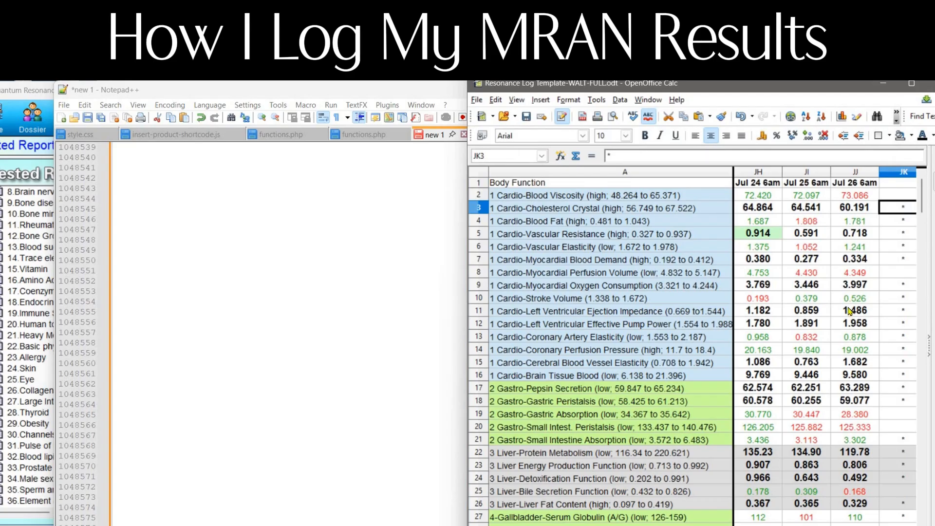
pyautogui.scroll(-20, 849, 315)
pyautogui.scroll(-20, 839, 288)
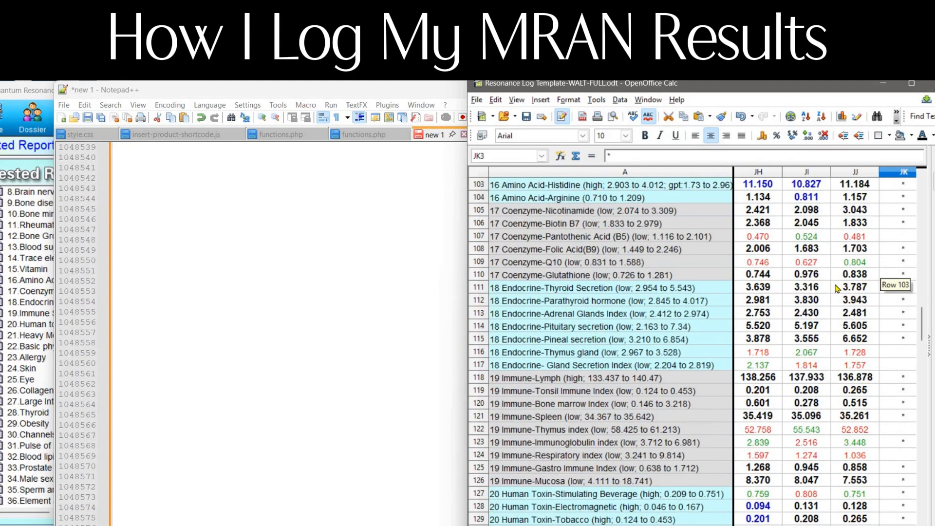
pyautogui.scroll(-20, 827, 283)
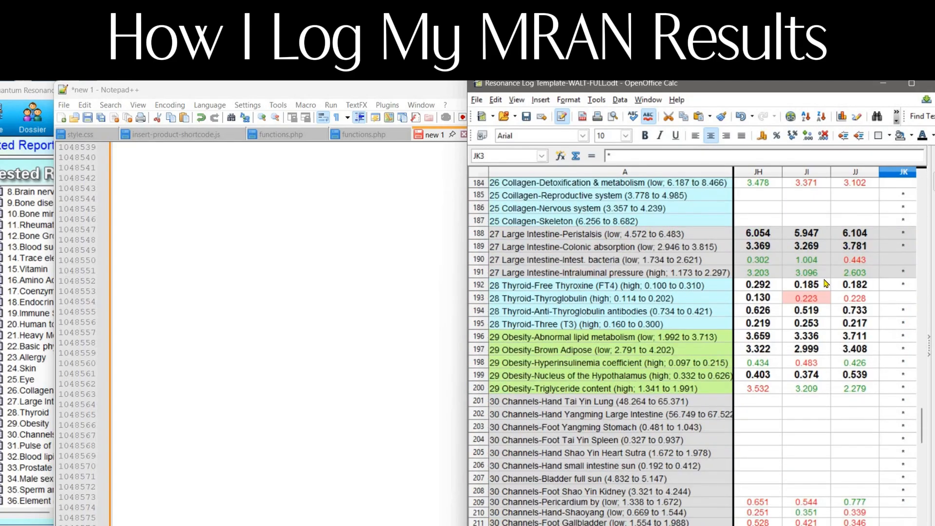
pyautogui.scroll(1, 823, 281)
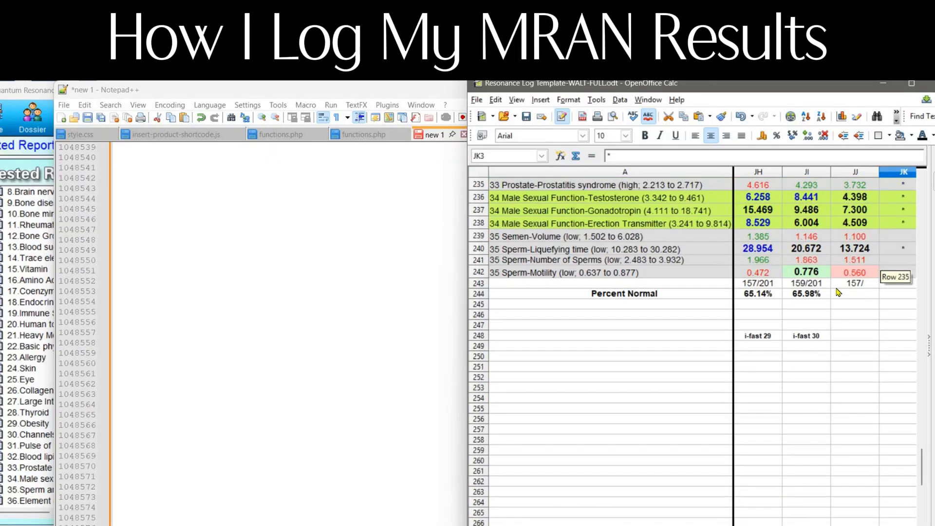
pyautogui.click(849, 285)
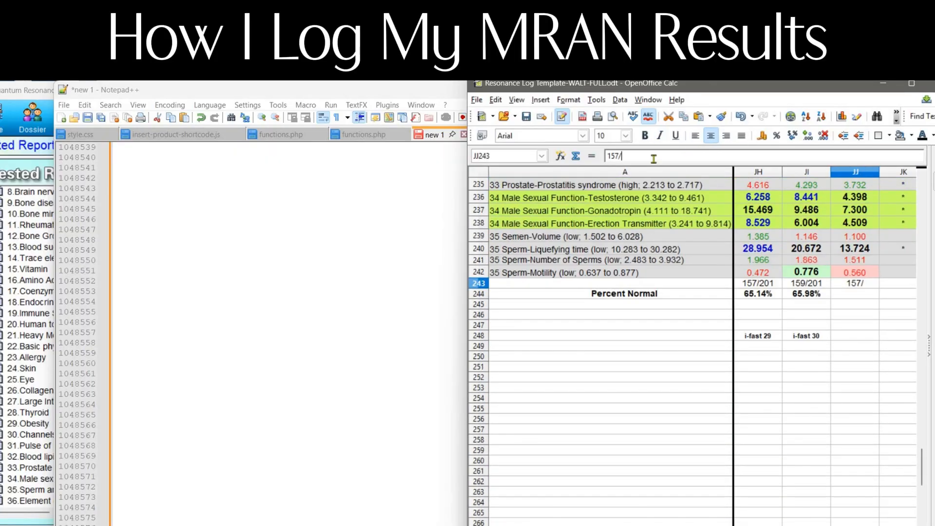
pyautogui.click(654, 159)
pyautogui.write('197')
pyautogui.press('Return')
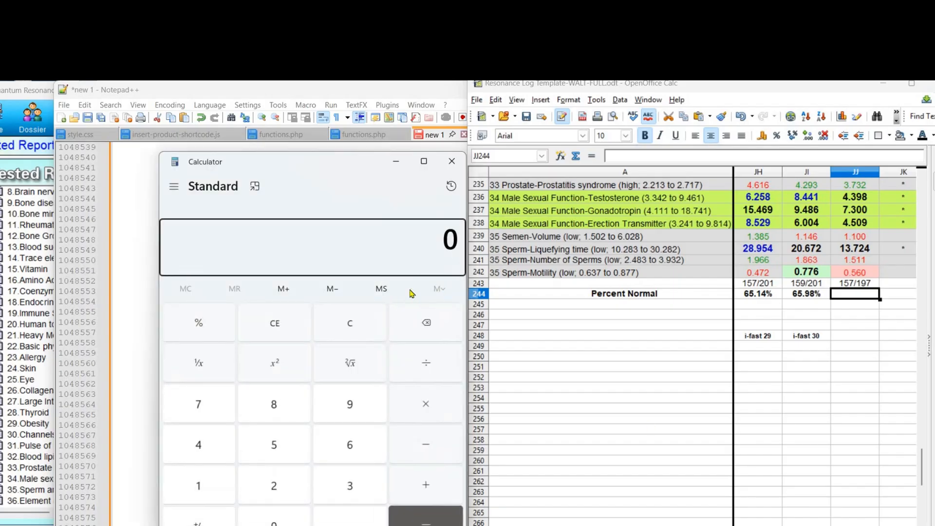
# In Calculator, divide the Jul 26 6am normal count of 157 by the 241 total items.
pyautogui.moveTo(355, 167); pyautogui.dragTo(484, 120)
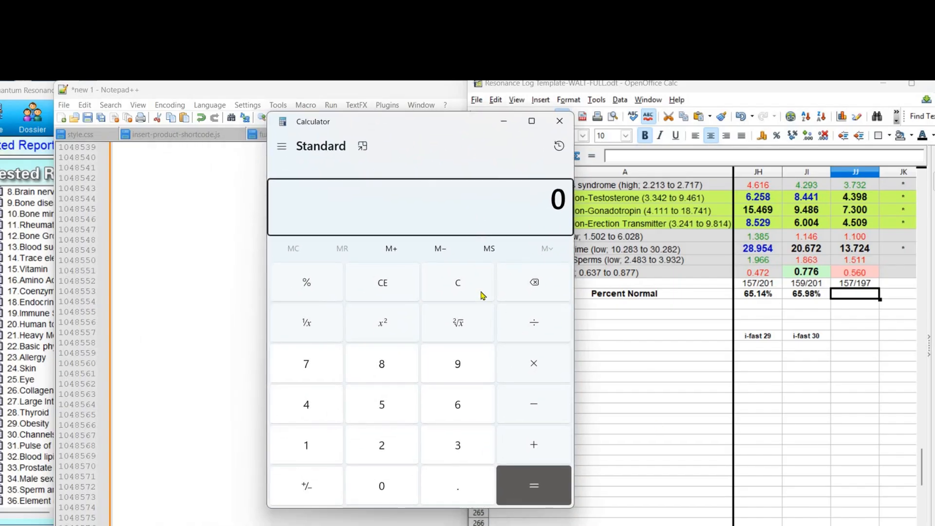
pyautogui.click(319, 453)
pyautogui.click(388, 403)
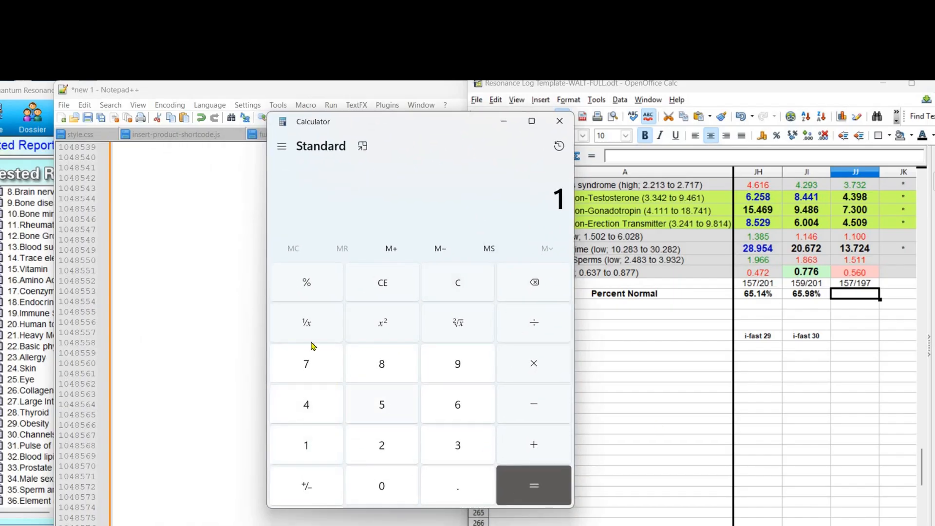
pyautogui.click(314, 364)
pyautogui.click(536, 322)
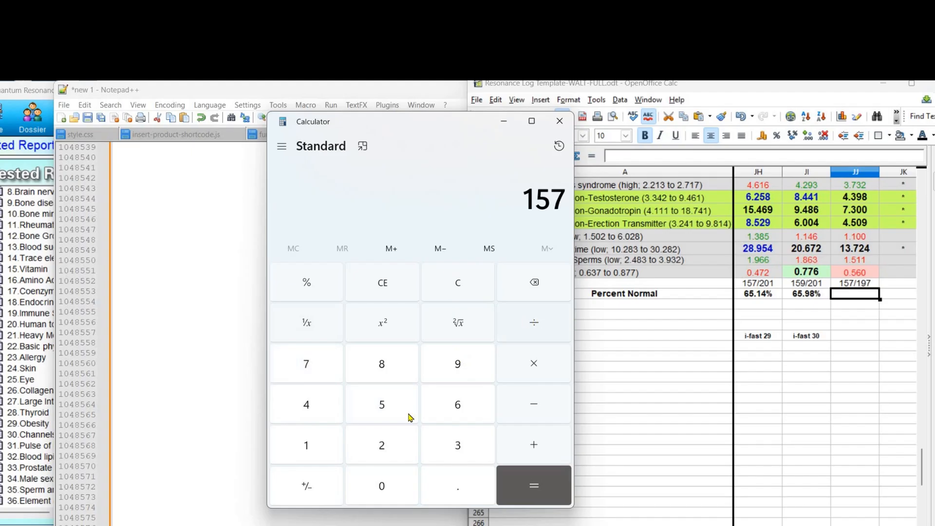
pyautogui.click(383, 445)
pyautogui.write('4')
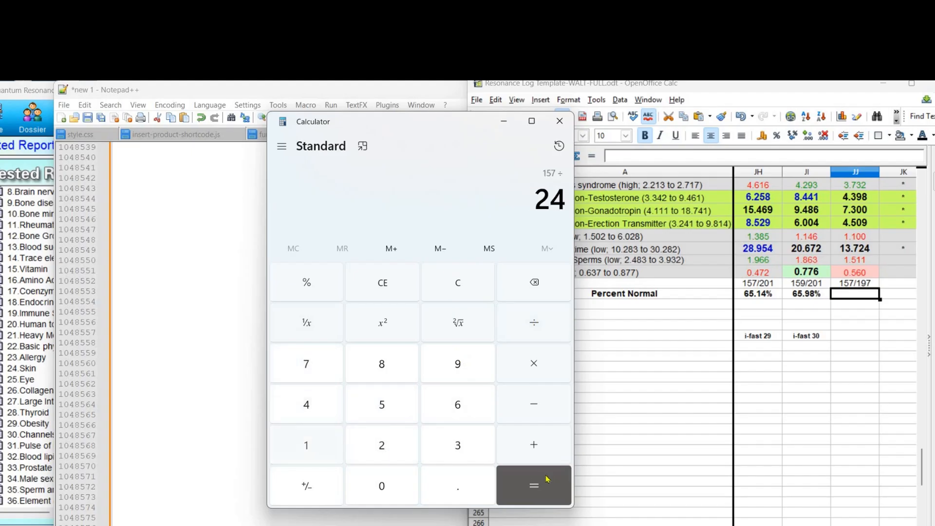
pyautogui.write('1')
pyautogui.click(547, 479)
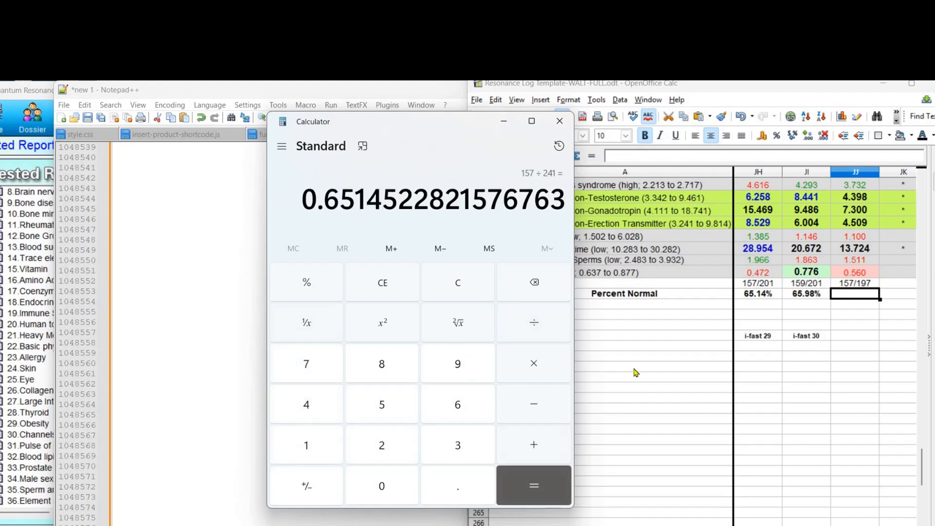
# Back in the OpenOffice Calc log, enter 65.14% as the Percent Normal for Jul 26 6am.
pyautogui.click(849, 298)
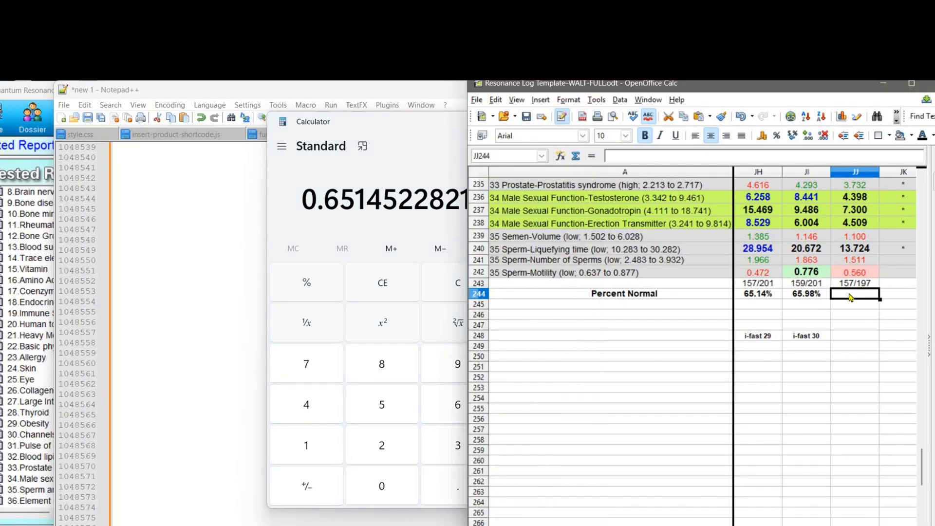
pyautogui.write('65%')
pyautogui.press('Left')
pyautogui.write('.1')
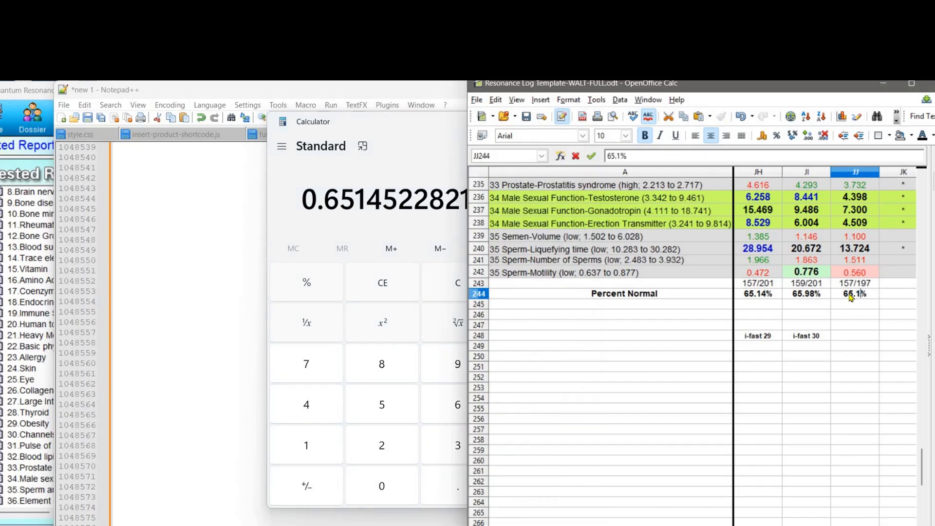
pyautogui.write('4')
pyautogui.press('Return')
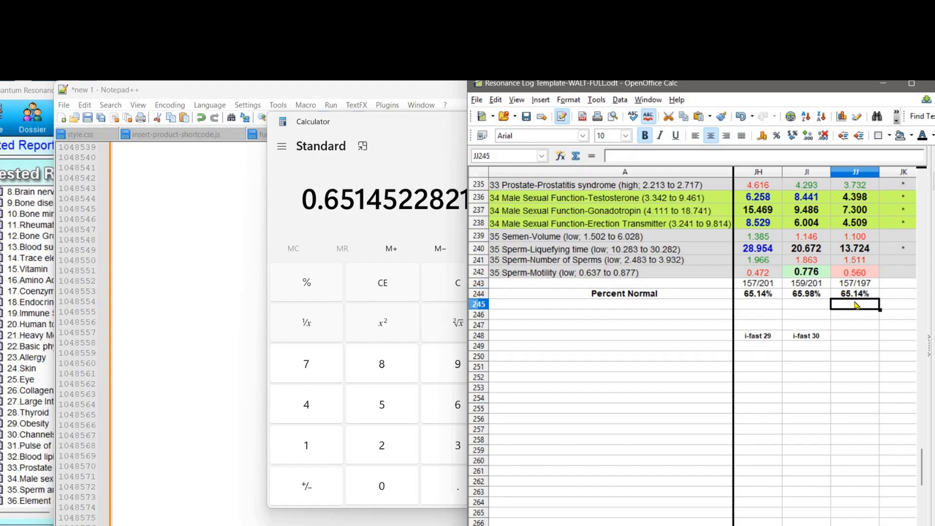
# Label the Jul 26 6am column "i-fast 31" in row 248, continuing the labels of the earlier dates.
pyautogui.click(856, 339)
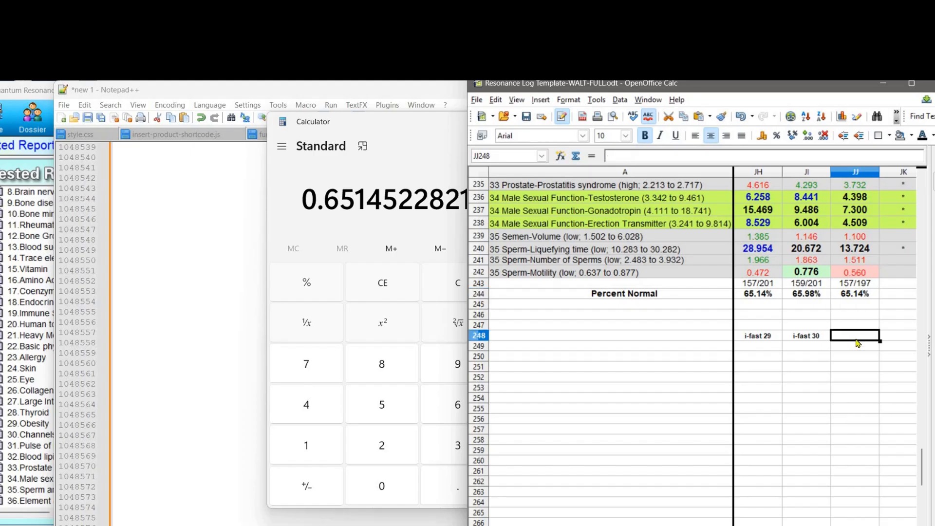
pyautogui.write('i')
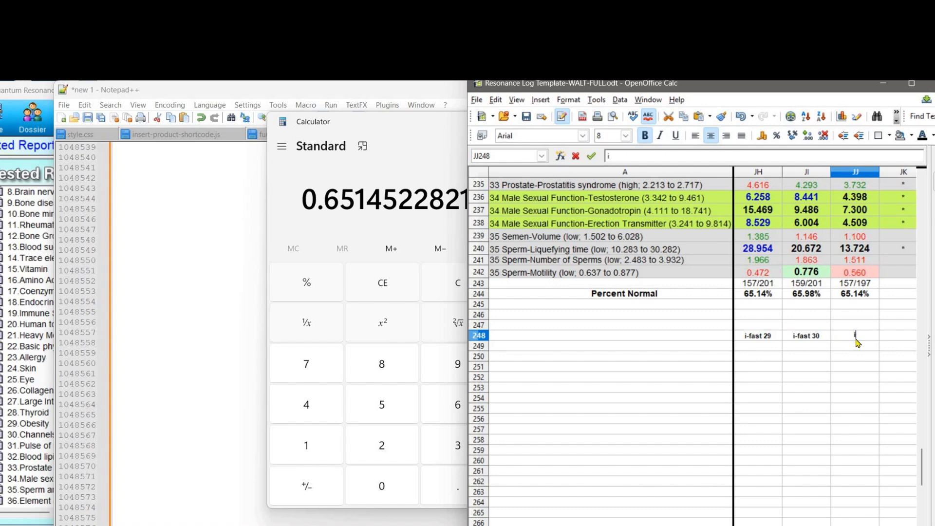
pyautogui.write('-fast 31')
pyautogui.press('Return')
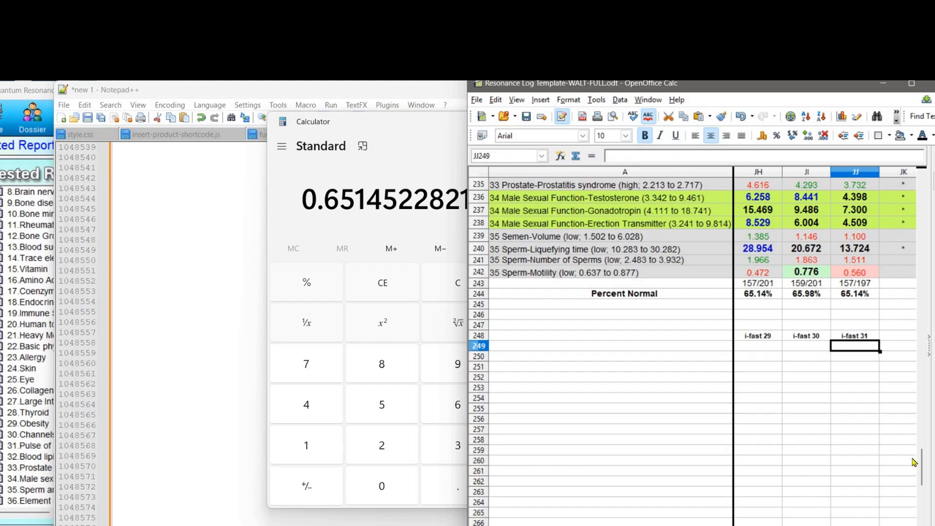
# Review the completed Jul 26 6am column against Jul 24 and Jul 25, from the Cardio items through Percent Normal.
pyautogui.moveTo(922, 465); pyautogui.dragTo(925, 361)
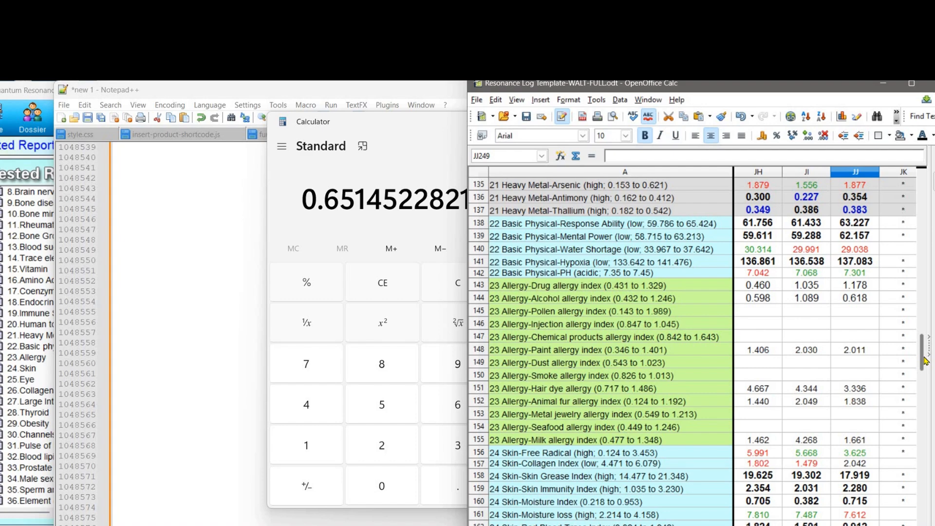
pyautogui.moveTo(924, 346); pyautogui.dragTo(890, 448)
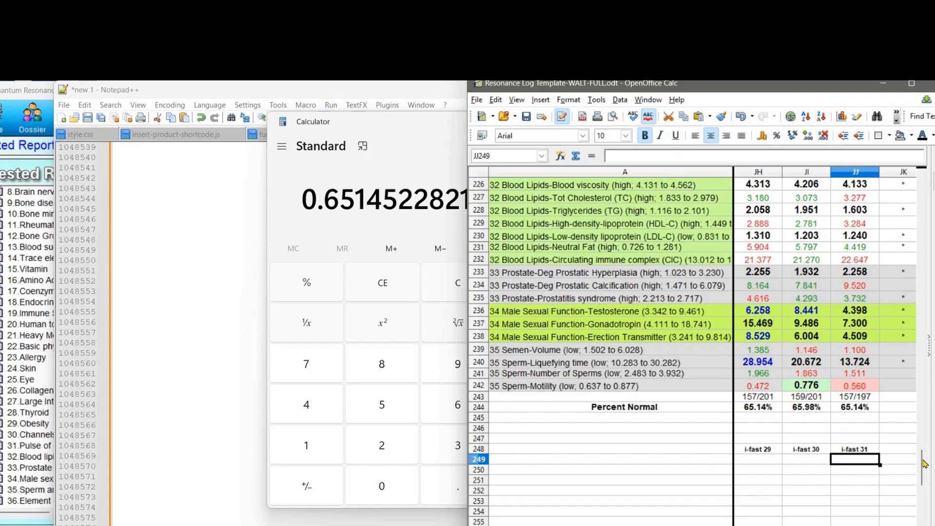
pyautogui.moveTo(923, 465); pyautogui.dragTo(922, 467)
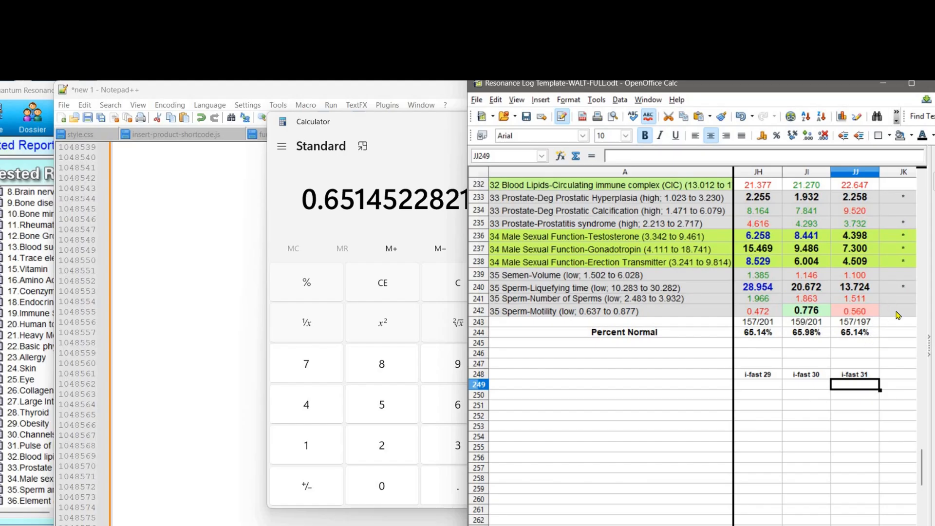
pyautogui.scroll(2, 896, 311)
pyautogui.moveTo(922, 469)
pyautogui.mouseDown()
pyautogui.moveTo(927, 174)
pyautogui.moveTo(929, 483)
pyautogui.mouseUp()
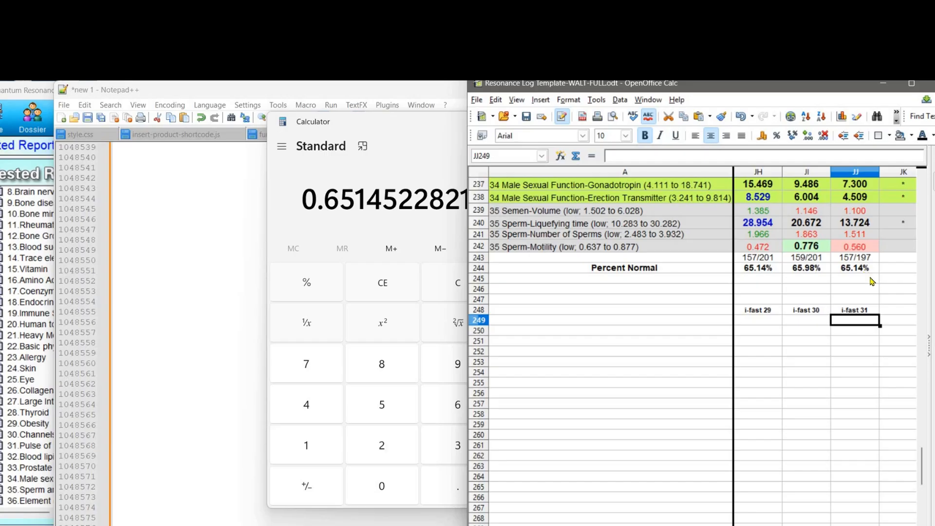
pyautogui.moveTo(921, 457); pyautogui.dragTo(922, 190)
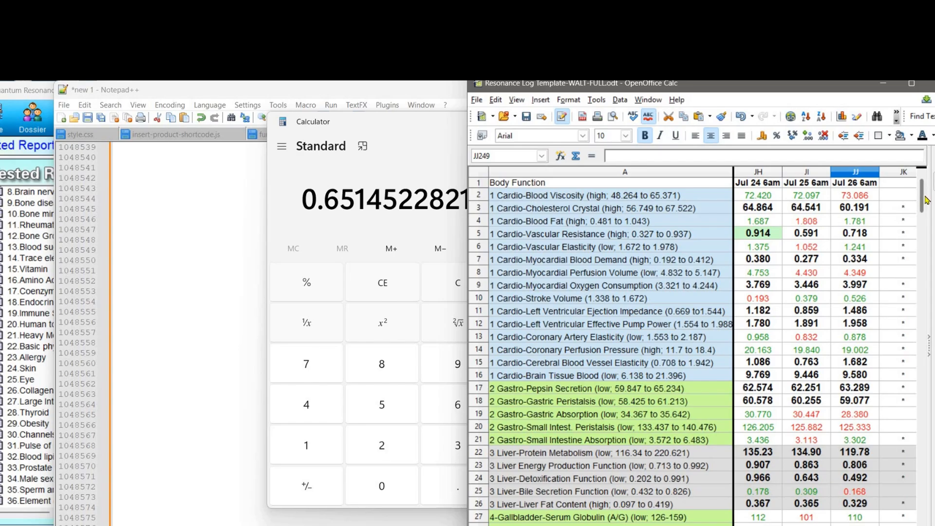
pyautogui.moveTo(926, 215); pyautogui.dragTo(933, 345)
pyautogui.moveTo(925, 212); pyautogui.dragTo(931, 310)
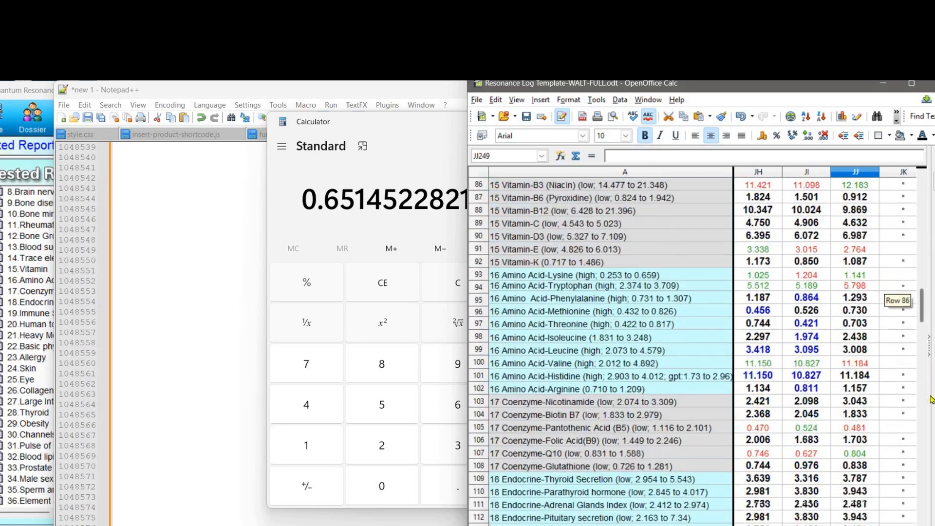
pyautogui.moveTo(931, 399); pyautogui.dragTo(926, 205)
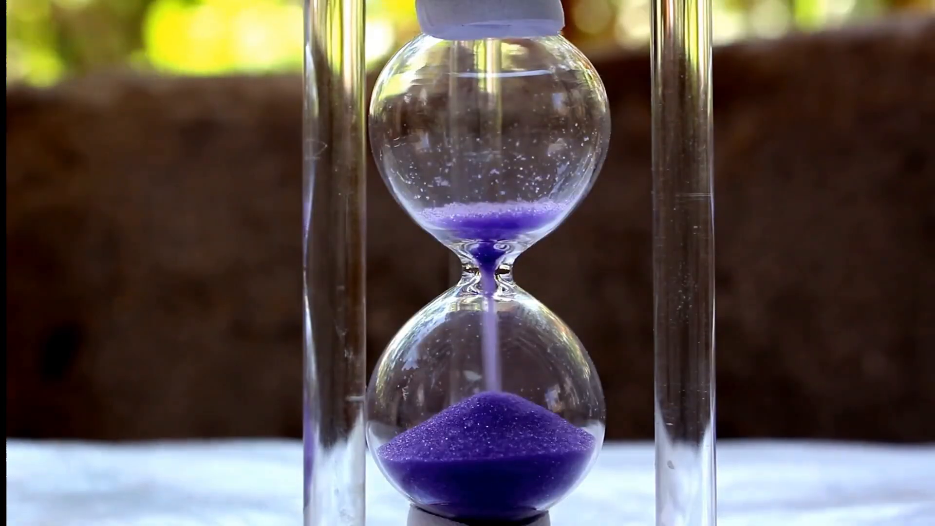